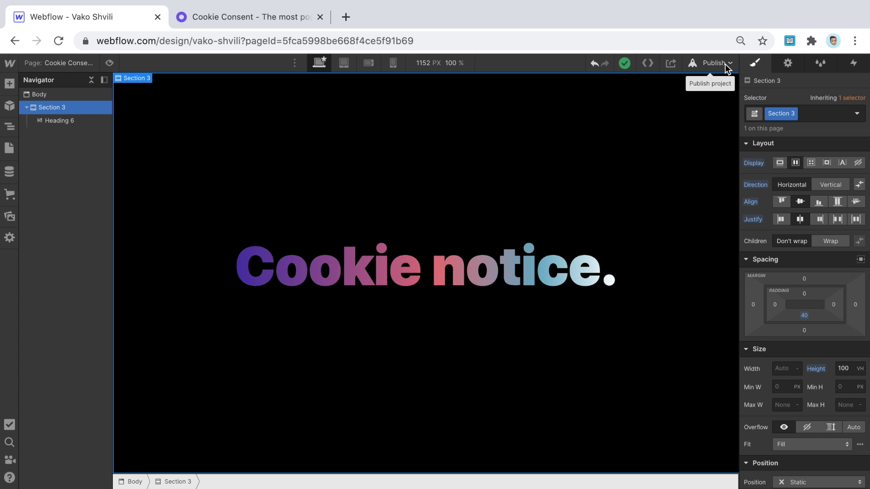
Open the published webflow.io version of the cookie page from the publish destinations and check its heading.
left_click(725, 64)
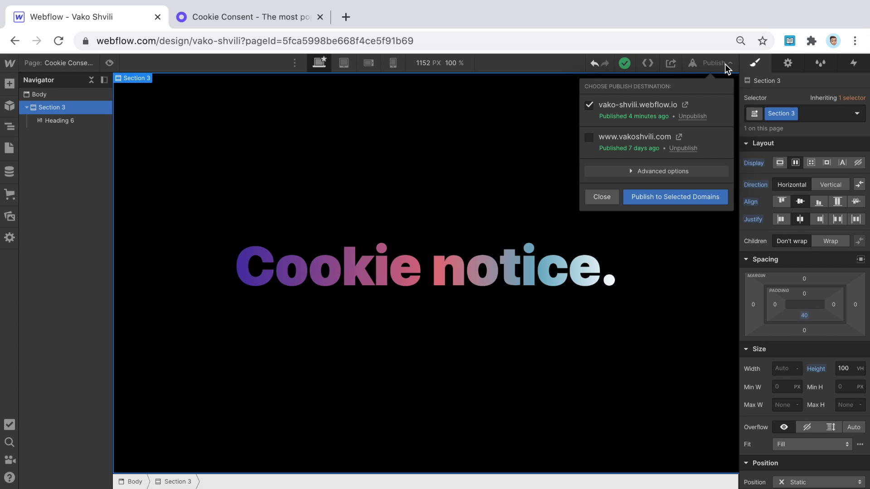
left_click(685, 105)
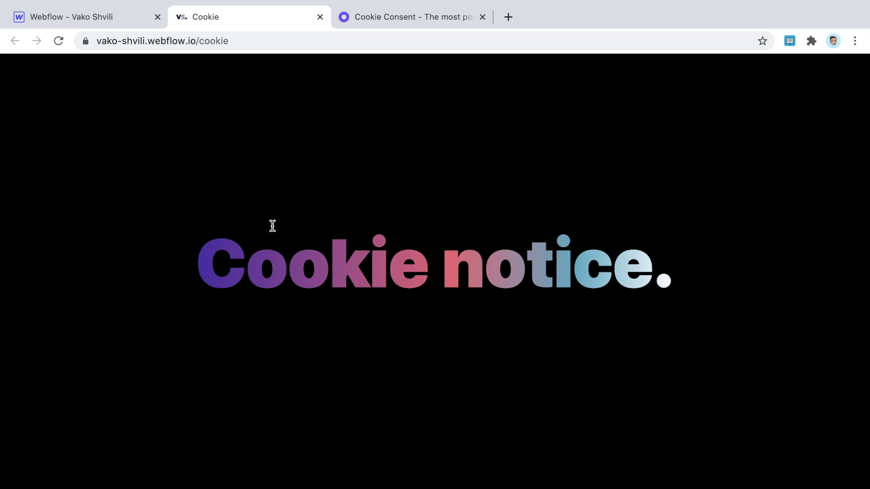
triple_click(307, 270)
left_click(502, 281)
Open google.com in a new incognito window and check which browser extensions have access to the site.
key("super+shift+n")
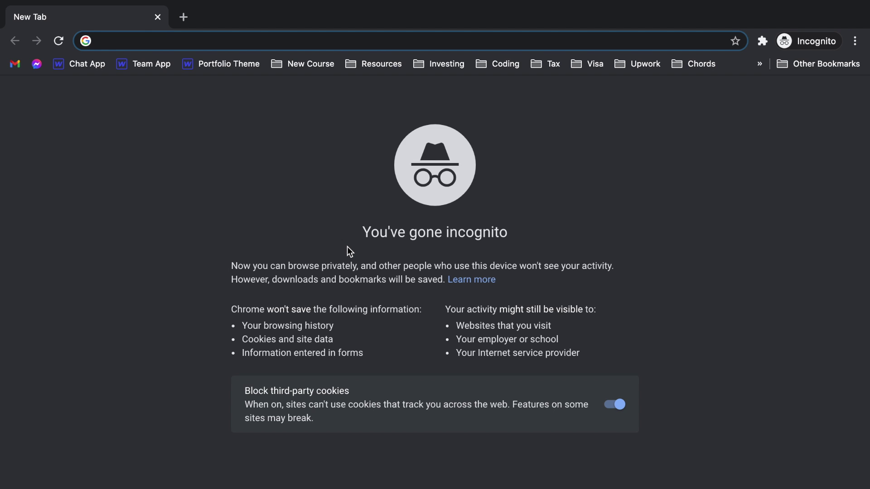
type("google.com")
key("Return")
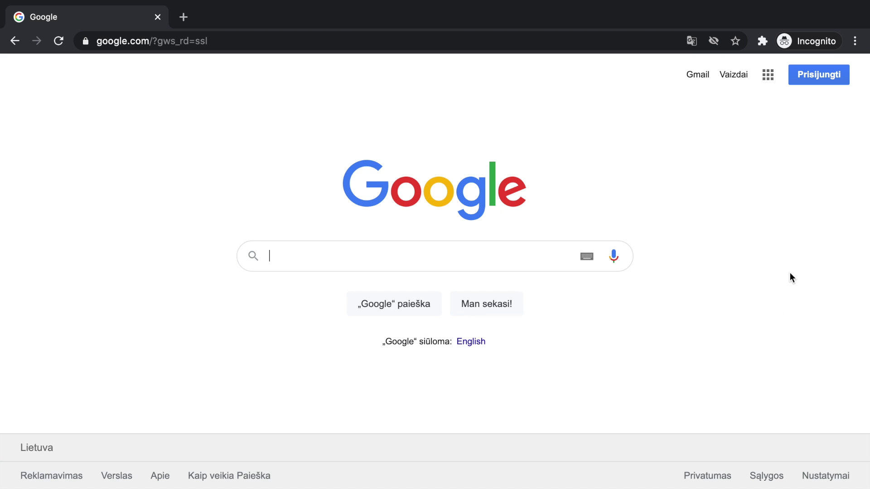
left_click(763, 41)
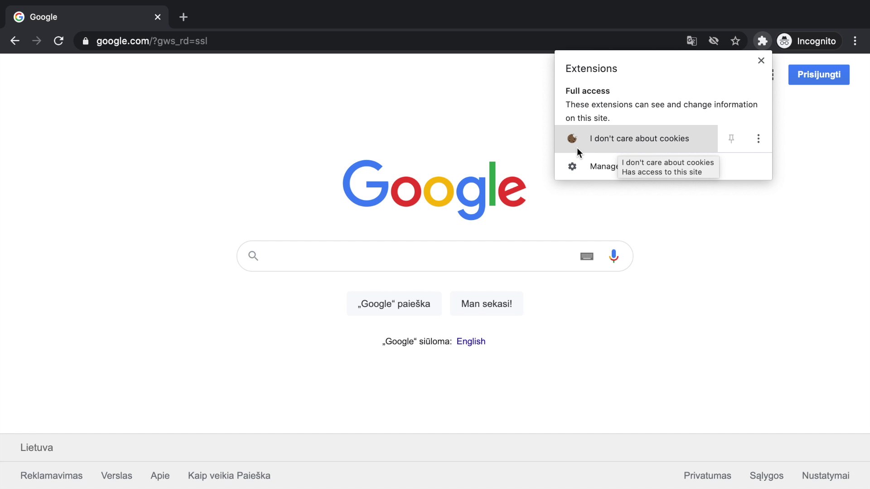
left_click(704, 261)
scroll(150, 267, "down", 2)
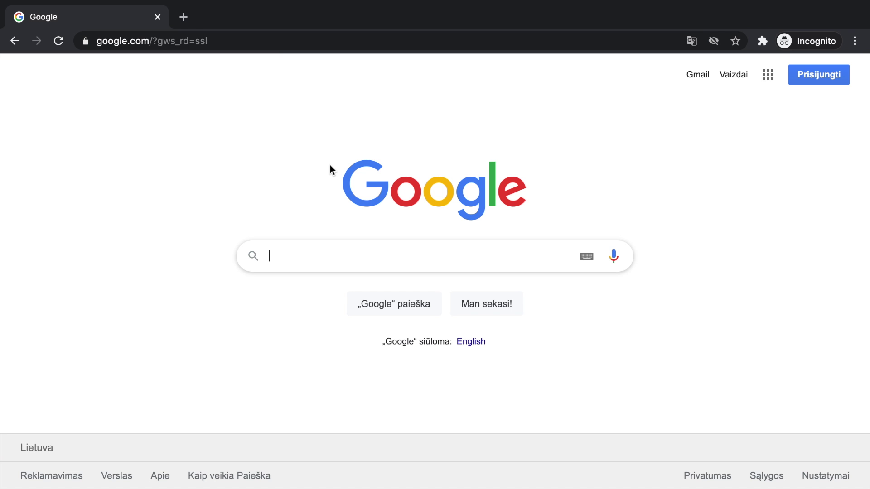
Switch the Google homepage to English, check it for a cookie notice, and close the incognito window.
left_click(476, 343)
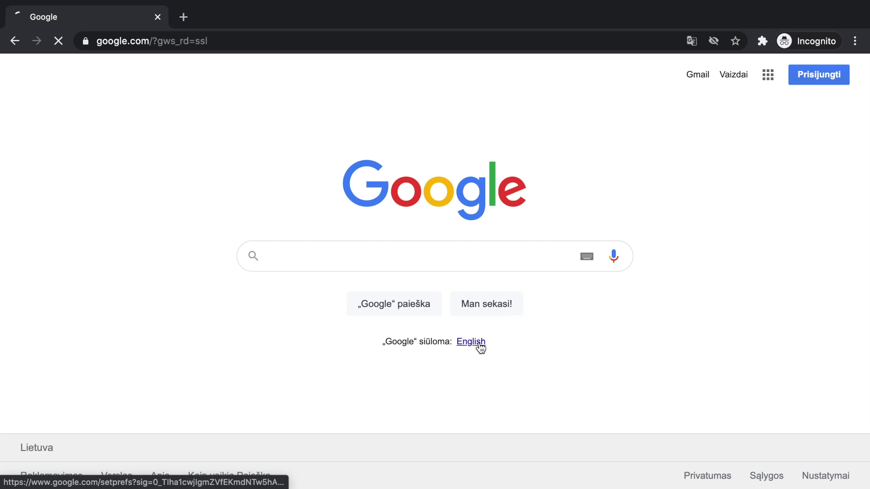
left_click(373, 249)
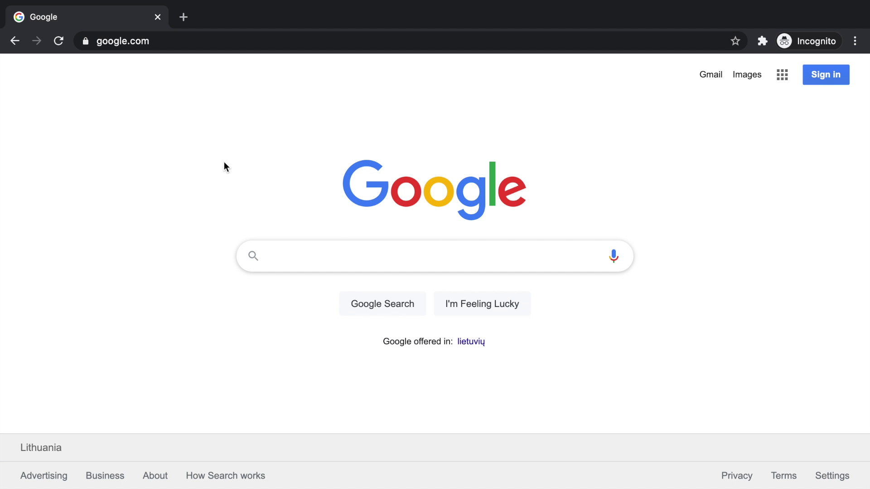
left_click(158, 17)
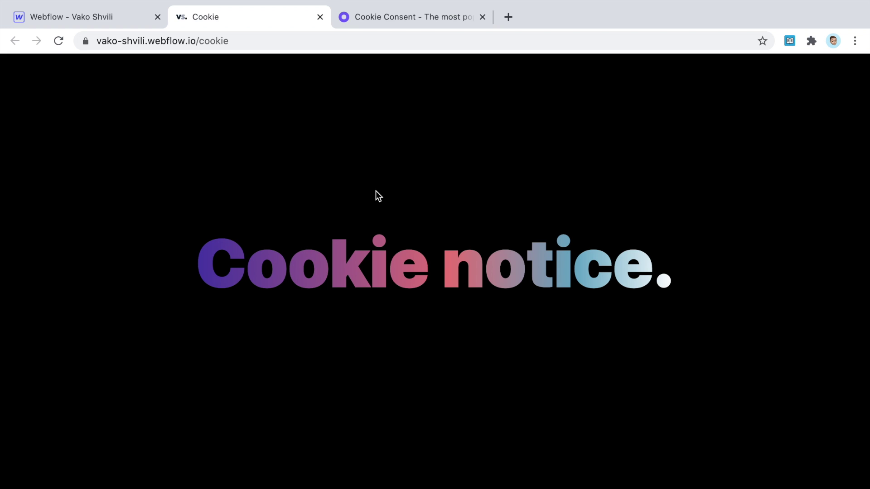
Examine Osano's Cookie Consent page, including its introduction, the Consent Manager and open-source download options, and the feature overview.
left_click(386, 17)
mouse_move(211, 84)
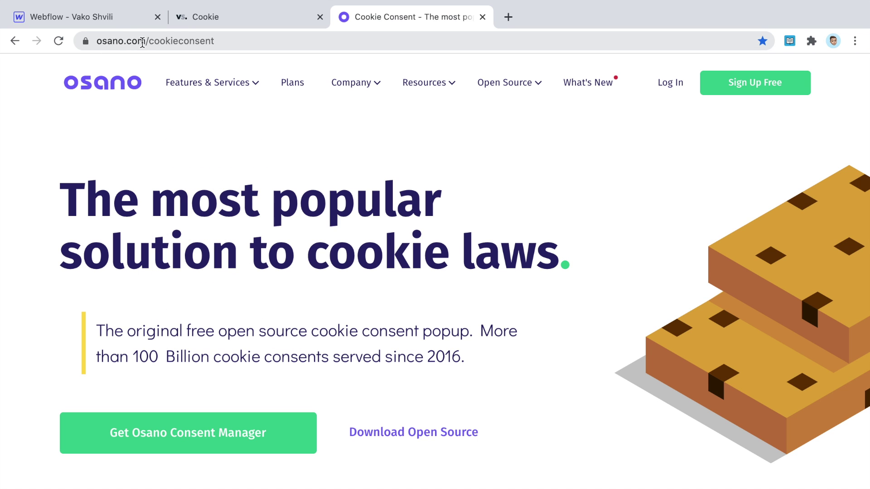
scroll(400, 273, "up", 2)
scroll(419, 344, "down", 2)
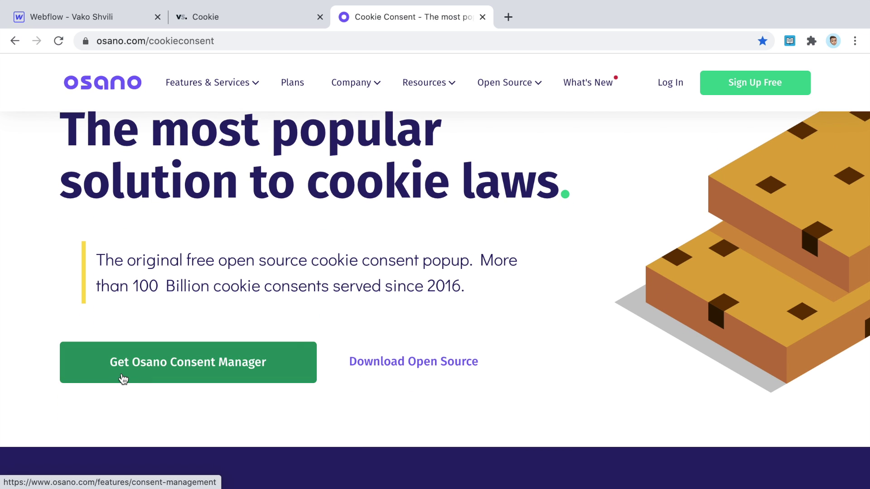
scroll(496, 182, "down", 3)
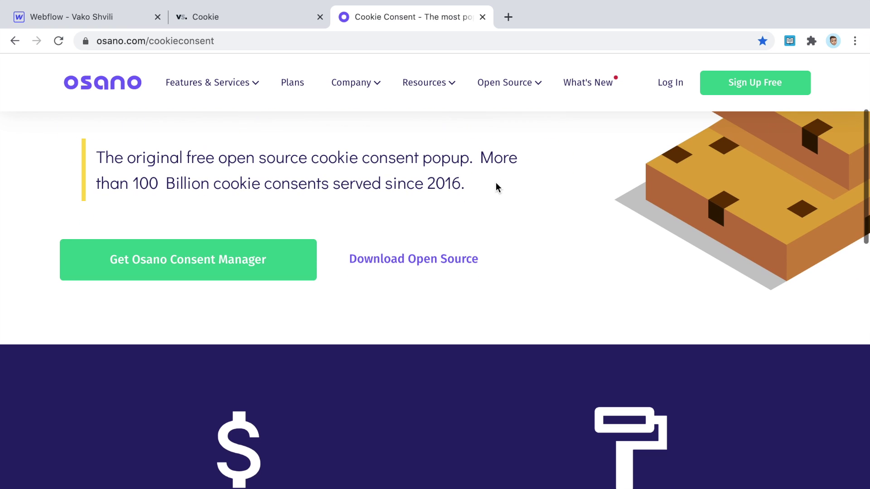
scroll(457, 221, "down", 2)
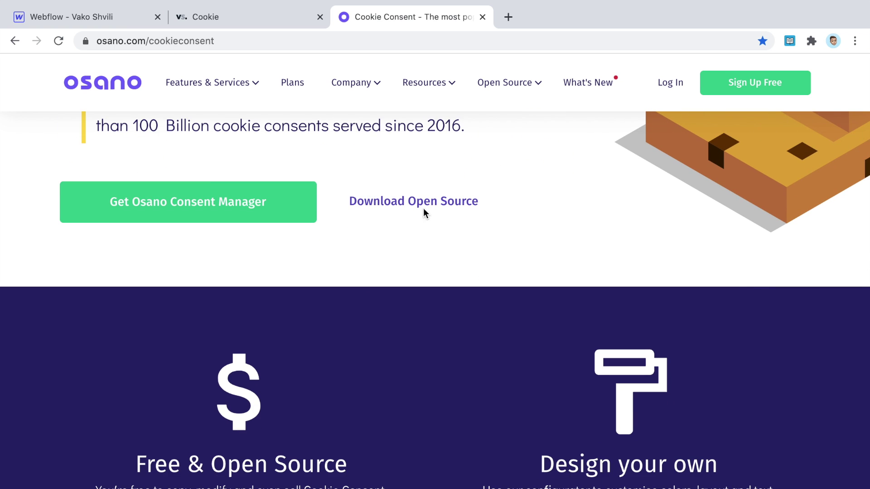
scroll(561, 224, "up", 1)
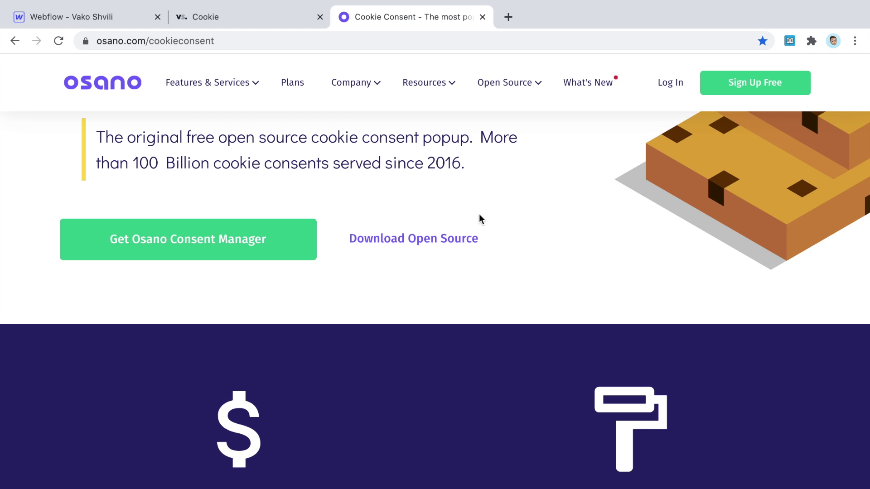
scroll(403, 238, "up", 5)
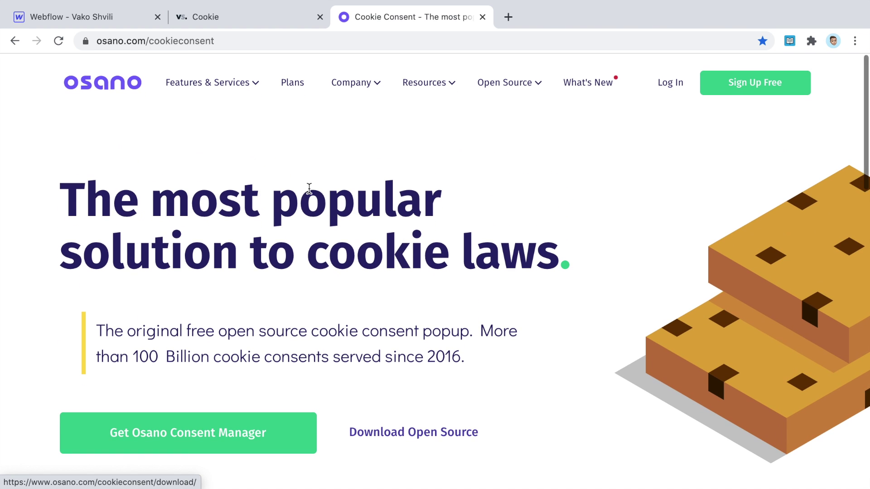
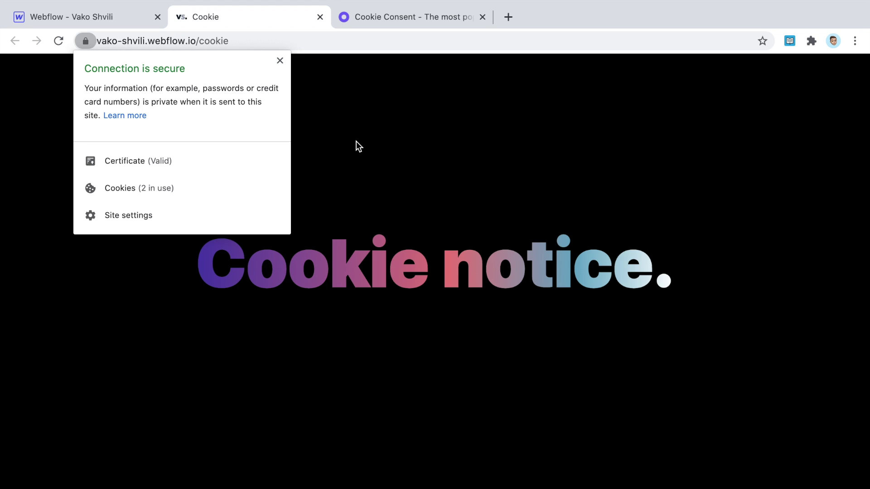
Open the list of cookies in use on the published cookie page and expand its local storage and session storage.
left_click(278, 65)
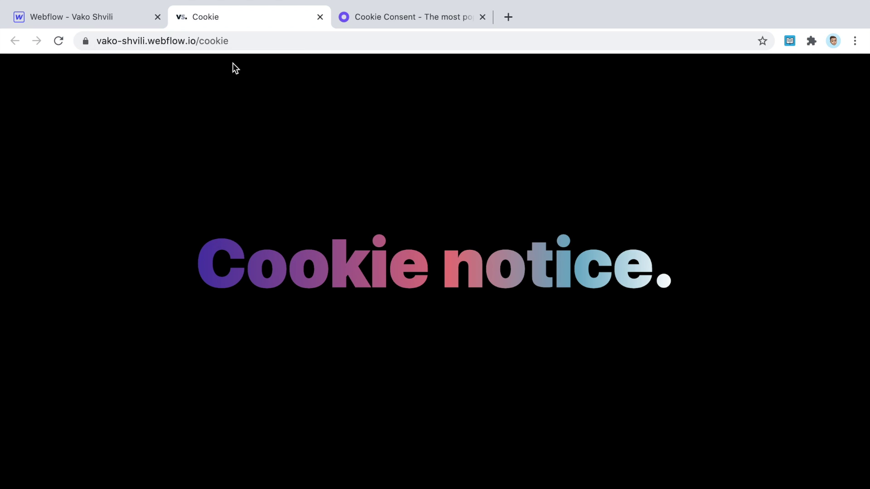
left_click(86, 45)
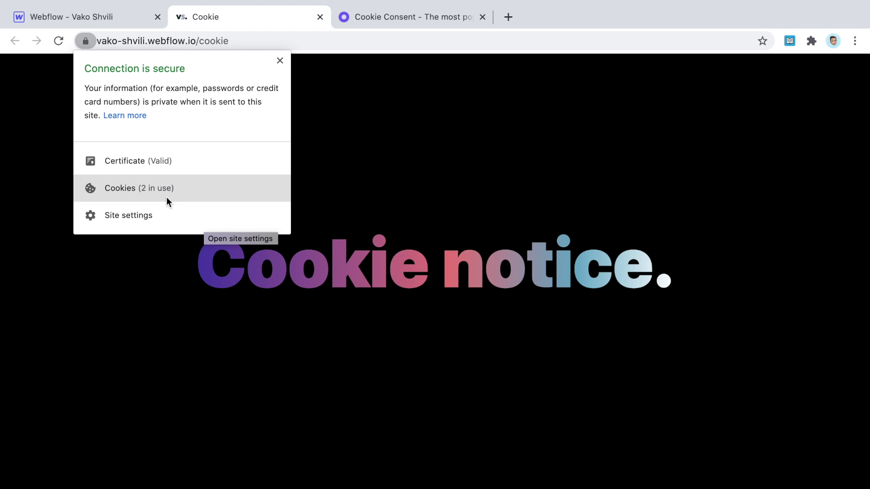
left_click(121, 190)
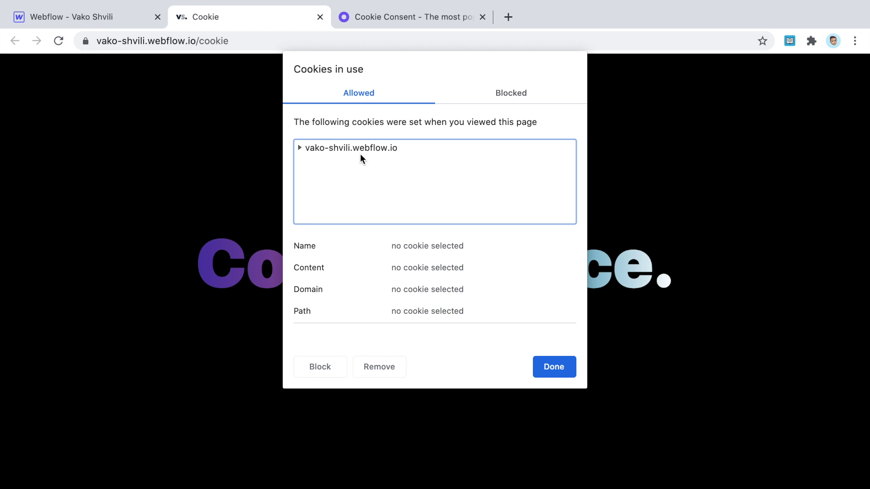
double_click(313, 150)
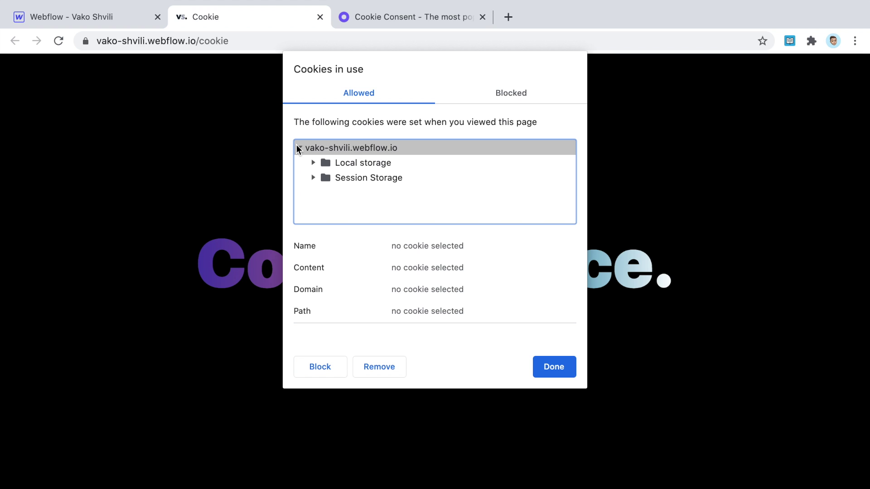
left_click(312, 163)
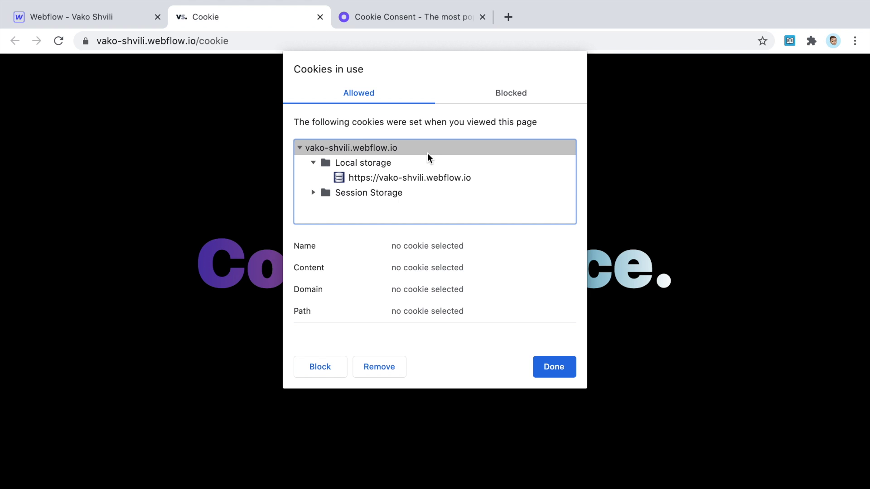
left_click(313, 193)
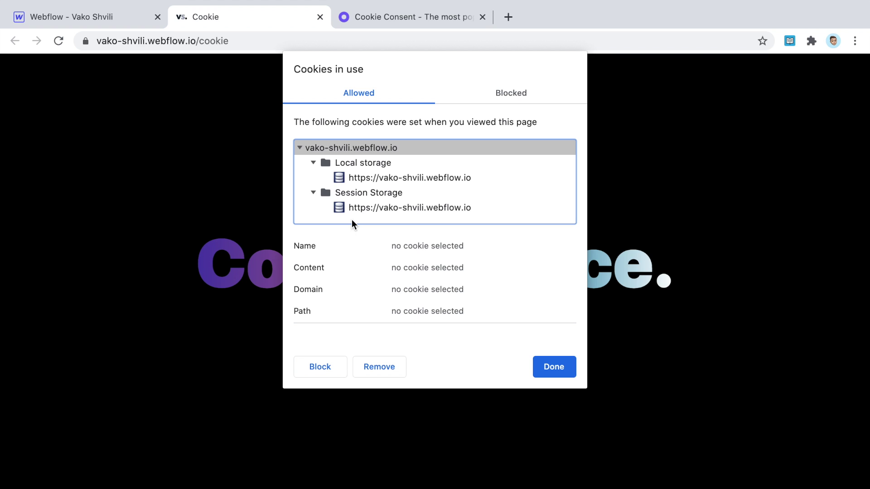
Check the details of the page's local storage and session storage entries, then close the cookie list.
left_click(385, 211)
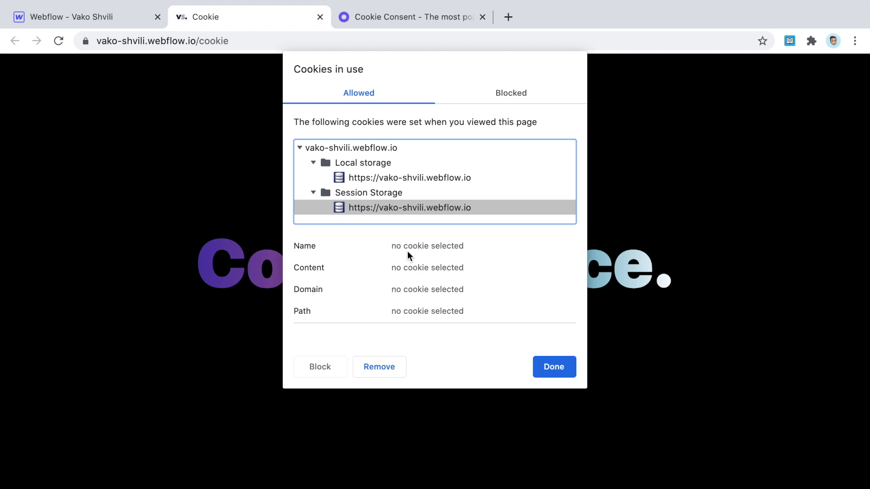
left_click(387, 171)
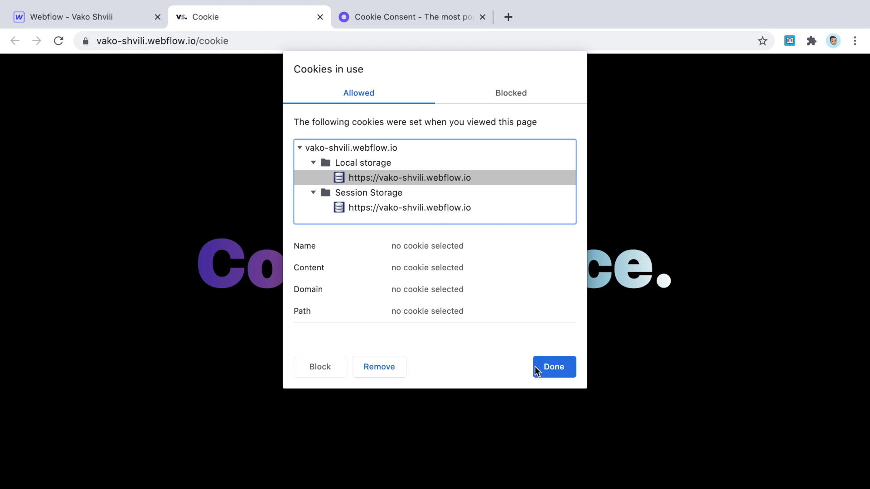
left_click(433, 207)
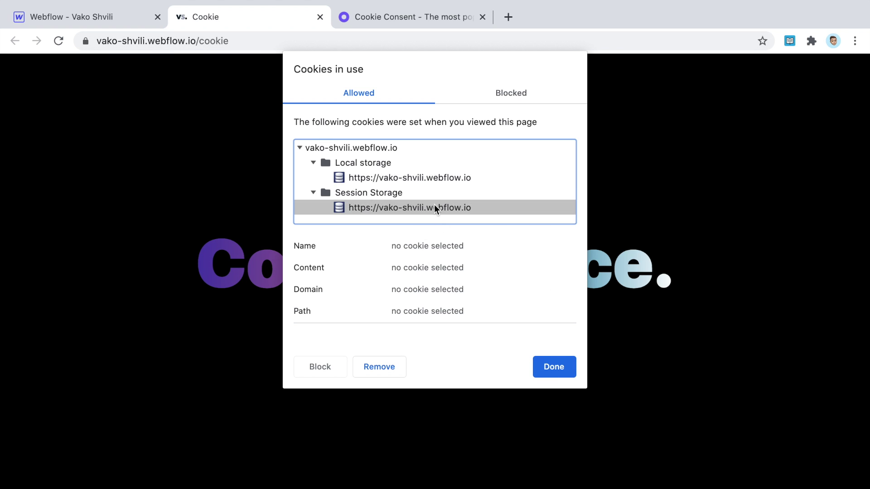
left_click(413, 180)
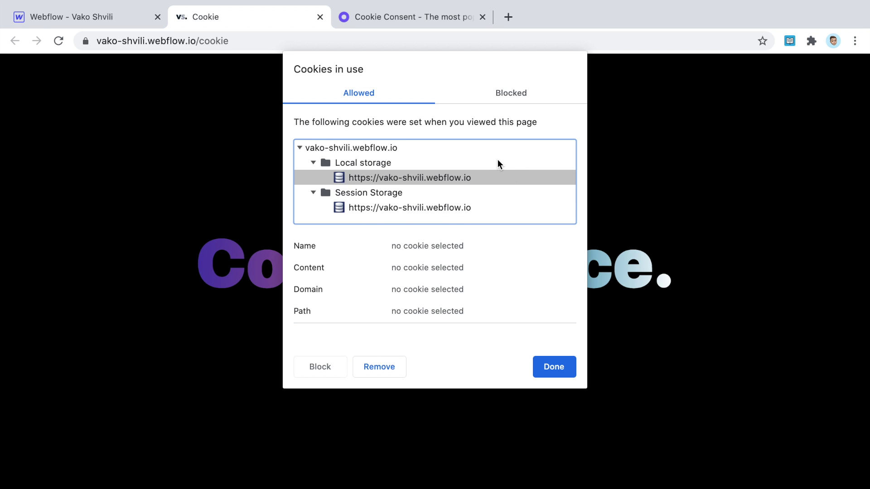
left_click(560, 369)
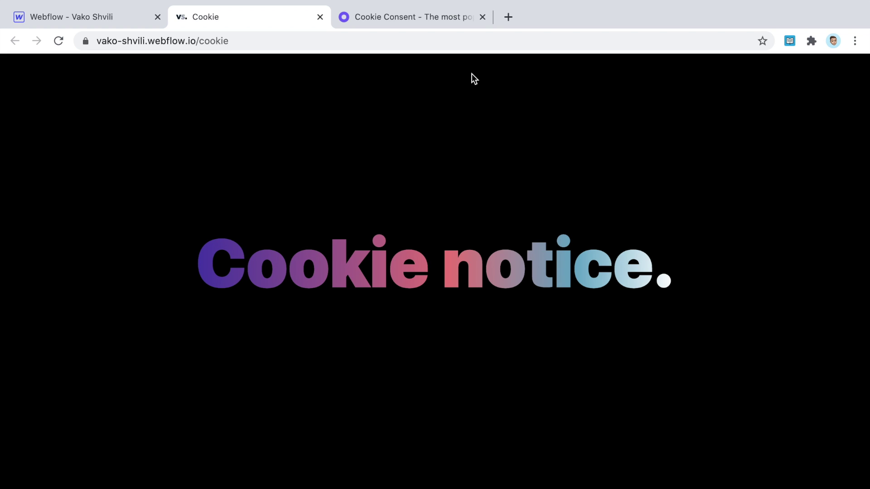
Open the list of cookies in use on Osano's Cookie Consent page and expand the cookies under osano.com.
left_click(407, 26)
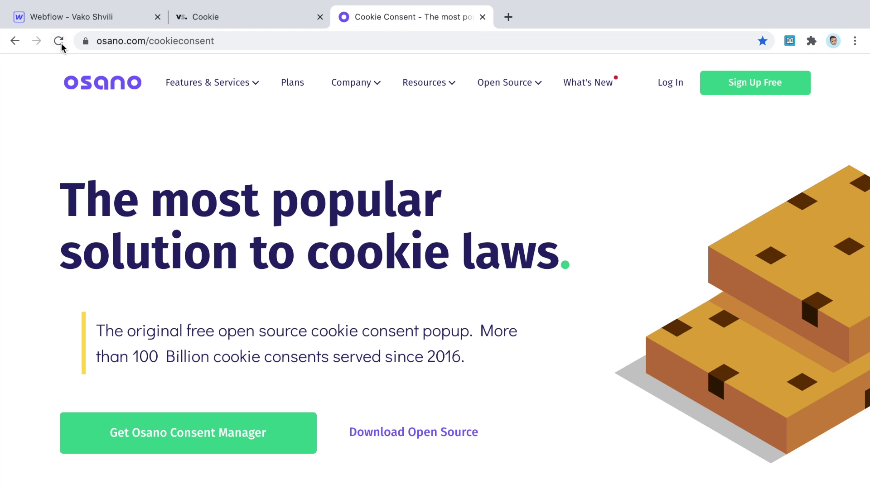
left_click(85, 40)
left_click(137, 186)
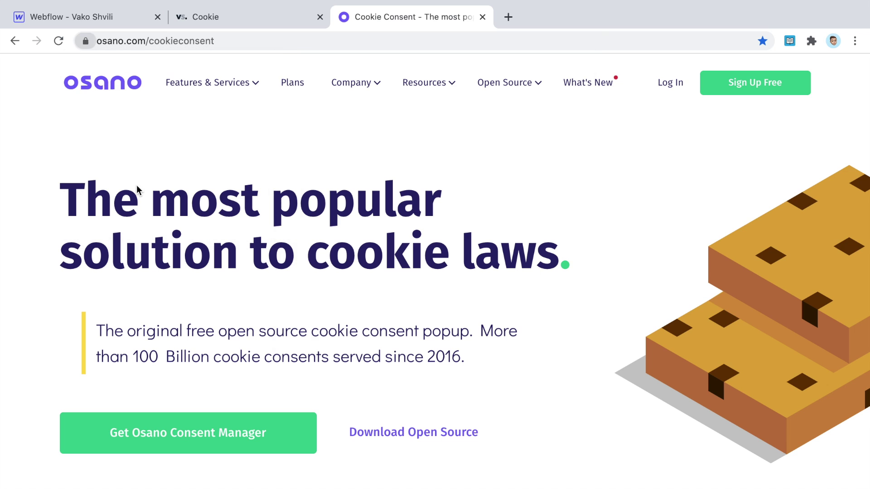
left_click(301, 164)
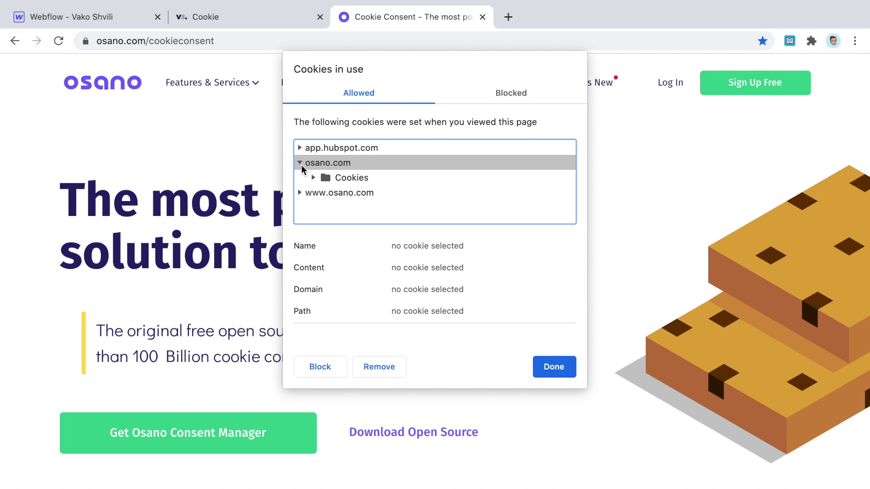
left_click(316, 177)
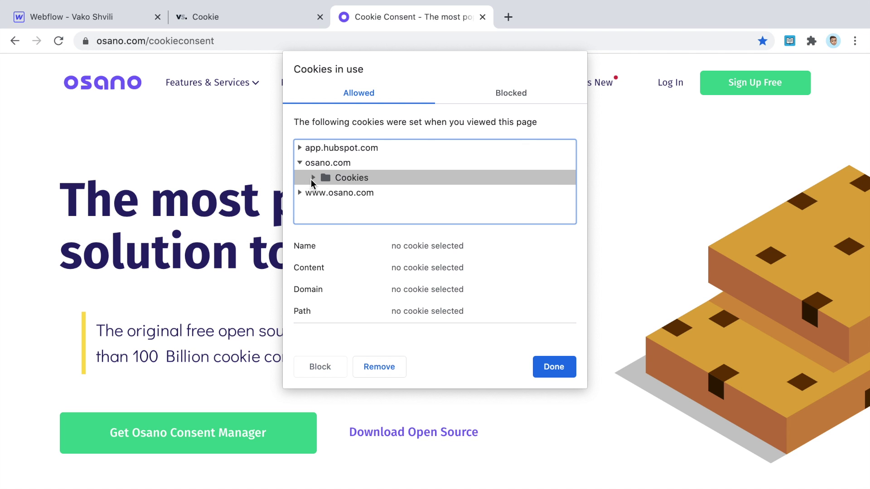
left_click(312, 178)
scroll(405, 204, "down", 1)
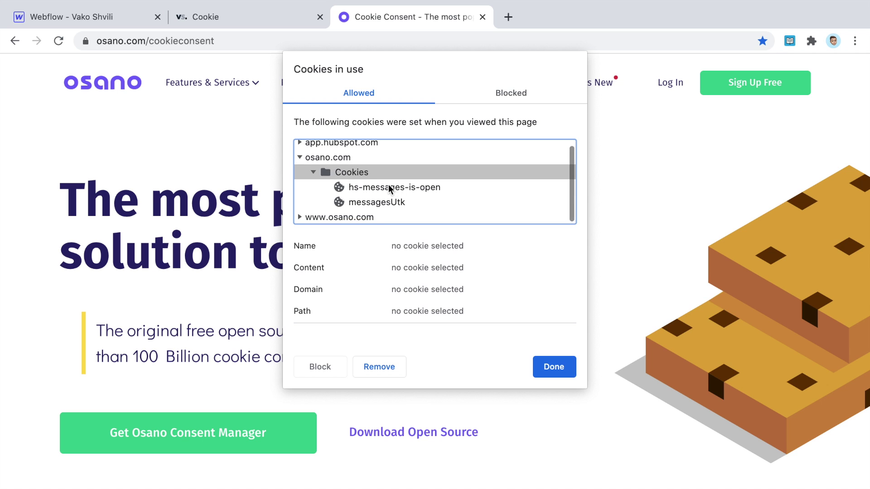
left_click(370, 187)
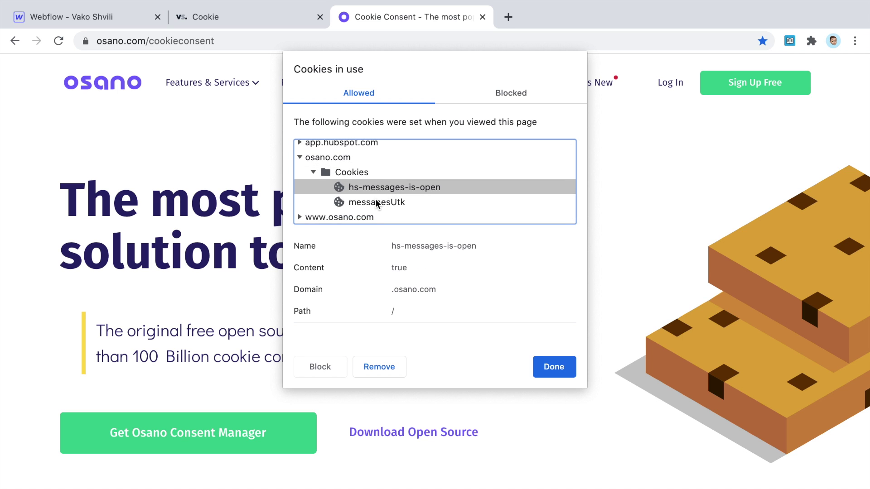
left_click(405, 202)
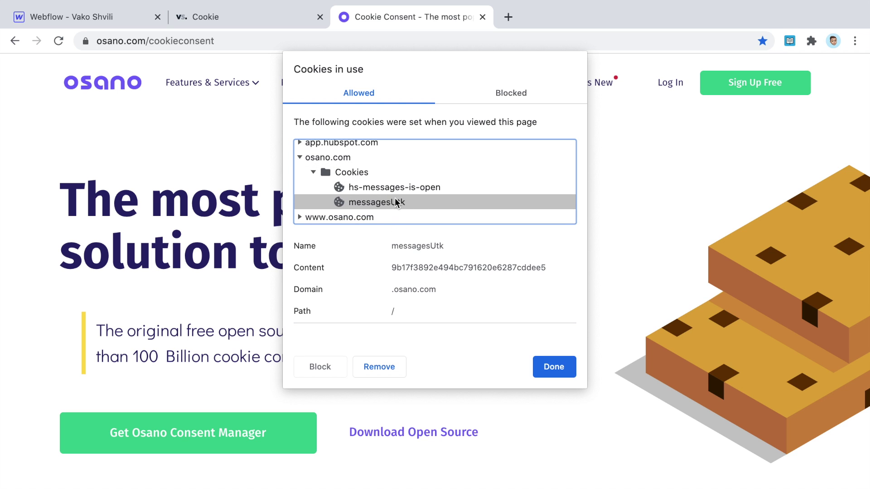
left_click(381, 187)
left_click(299, 142)
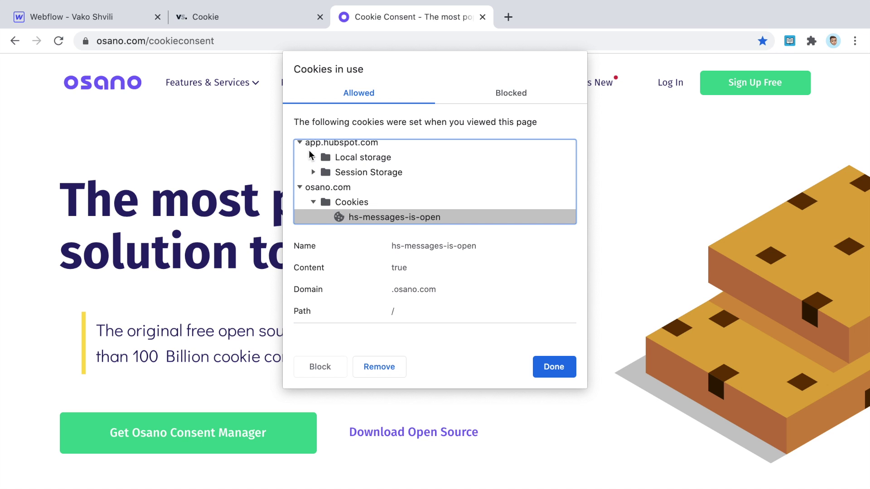
scroll(308, 154, "up", 1)
left_click(313, 163)
scroll(314, 195, "down", 5)
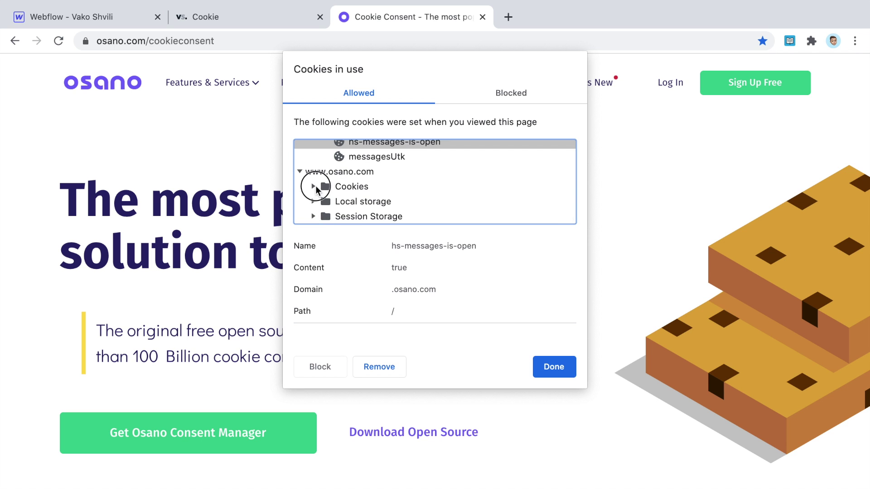
left_click(313, 186)
scroll(316, 188, "down", 3)
left_click(359, 176)
left_click(359, 166)
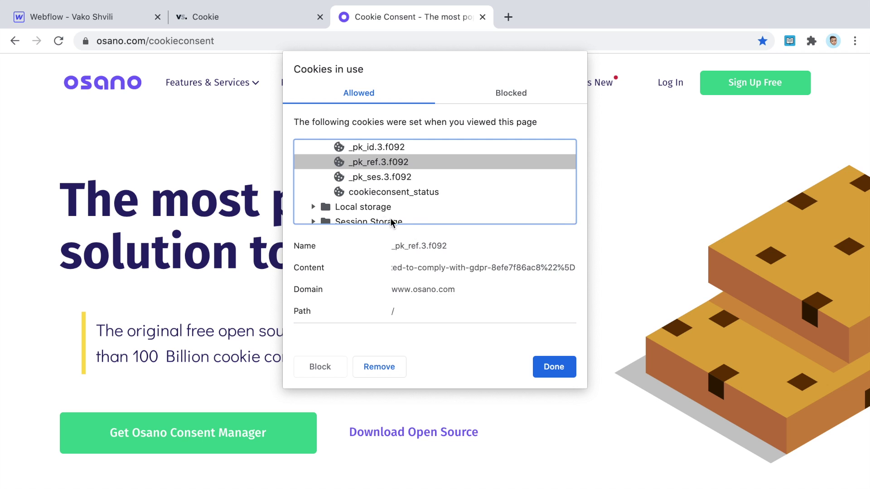
scroll(384, 217, "down", 1)
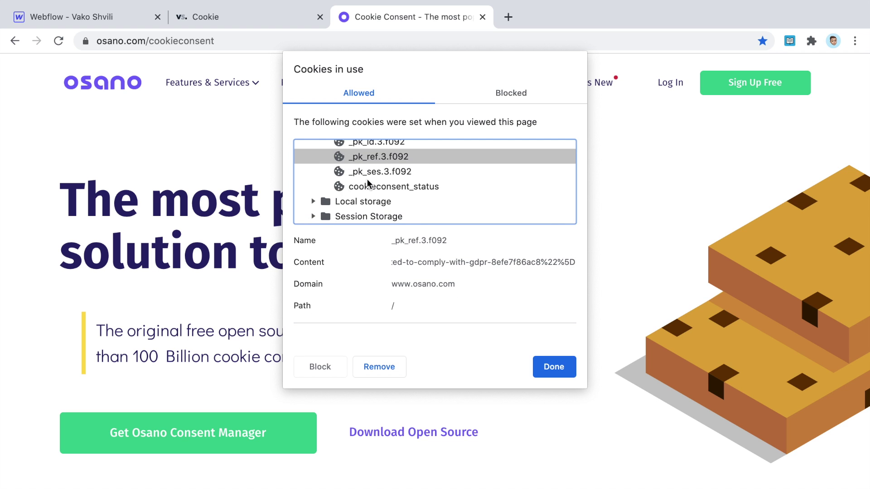
left_click(343, 188)
left_click(312, 201)
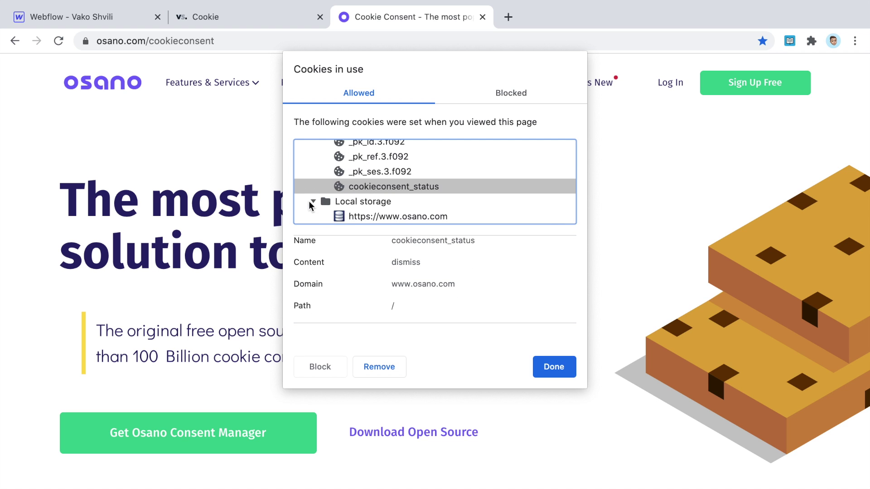
left_click(555, 368)
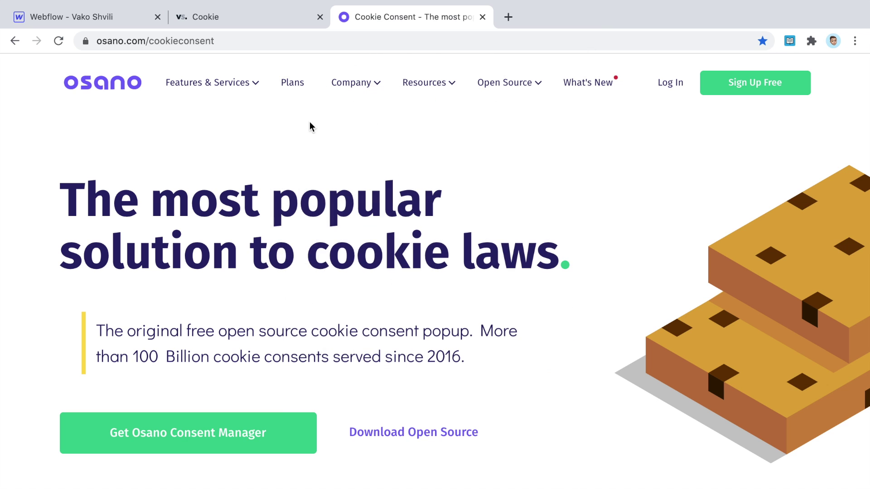
Glance at the published cookie page, return to Osano's Cookie Consent page and open its open-source download.
left_click(222, 18)
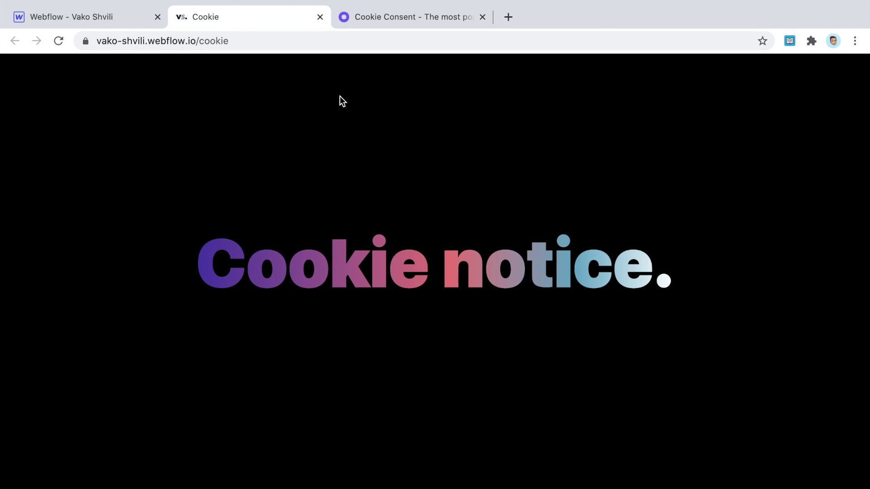
left_click(414, 14)
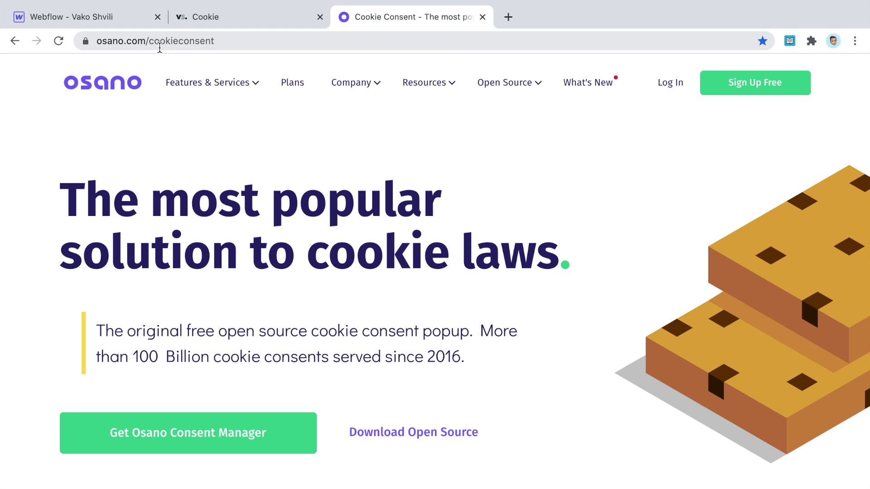
scroll(146, 408, "down", 3)
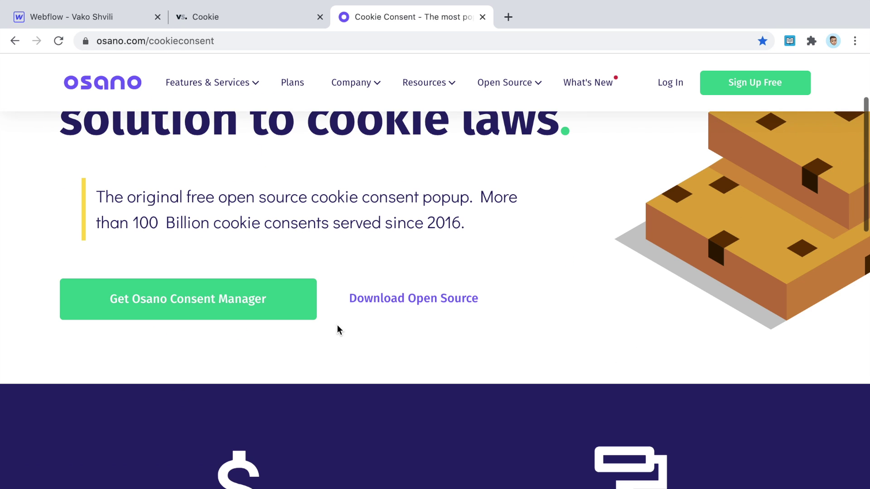
left_click(390, 299)
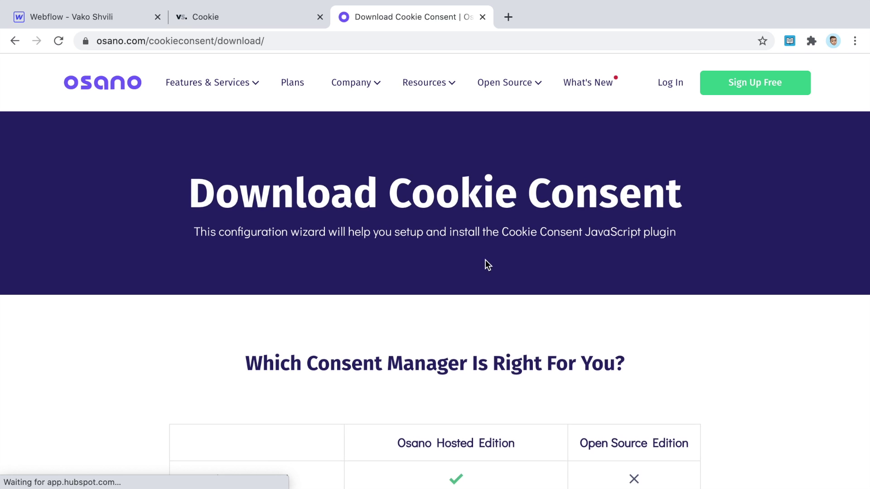
Compare the Osano Hosted and Open Source editions, and open the configuration wizard for the Open Source Edition.
scroll(485, 264, "down", 8)
scroll(485, 264, "up", 2)
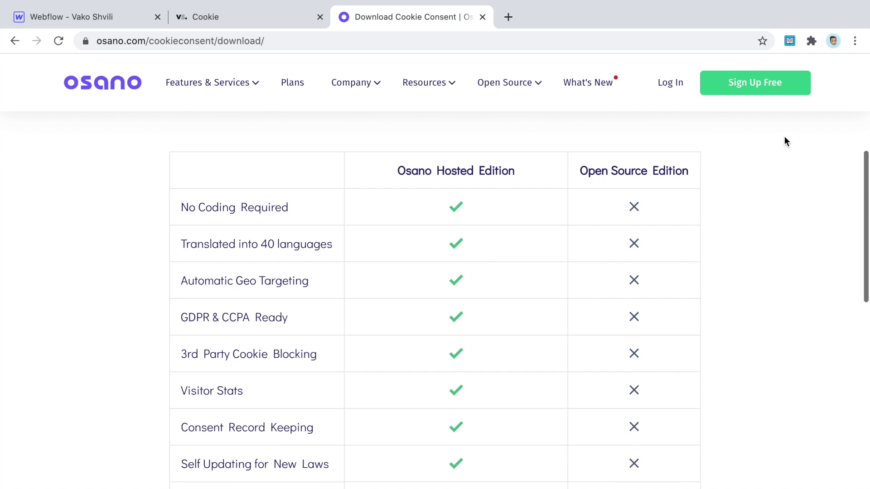
scroll(611, 173, "down", 4)
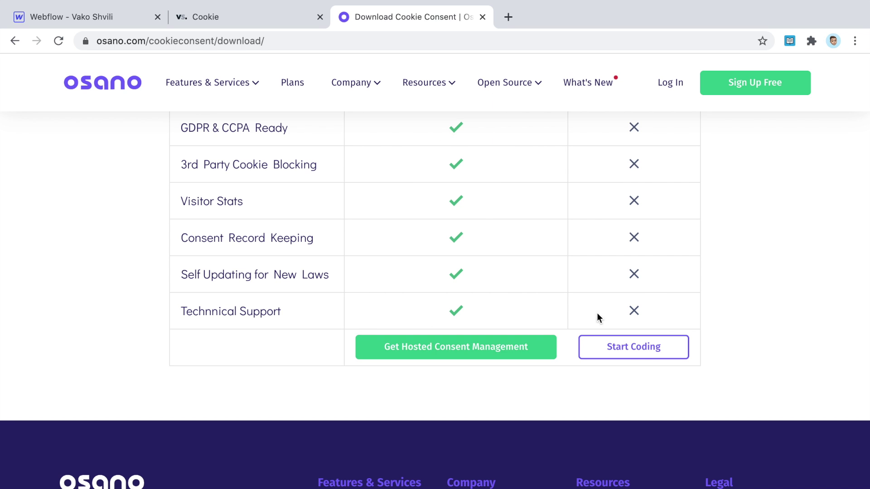
scroll(577, 328, "down", 1)
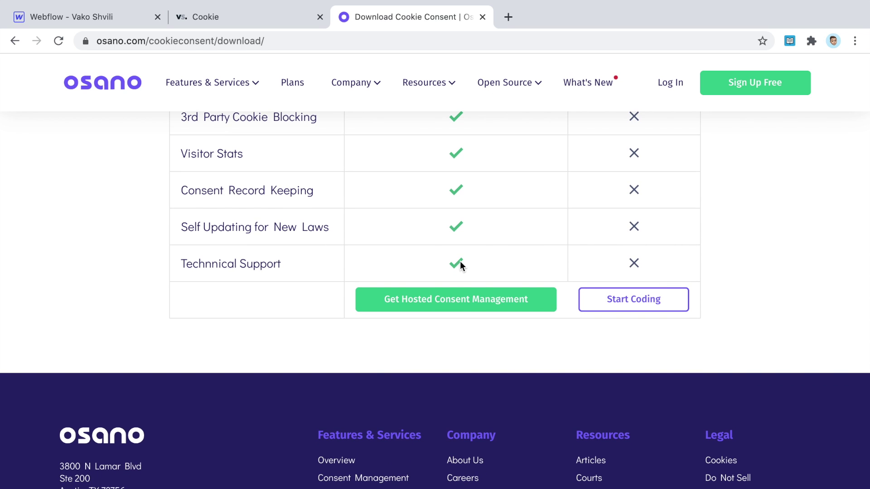
left_click(640, 308)
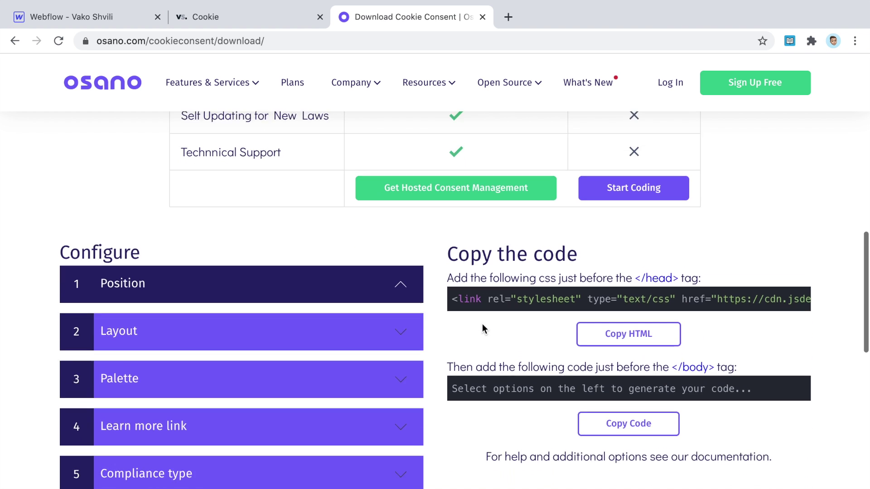
scroll(482, 329, "up", 1)
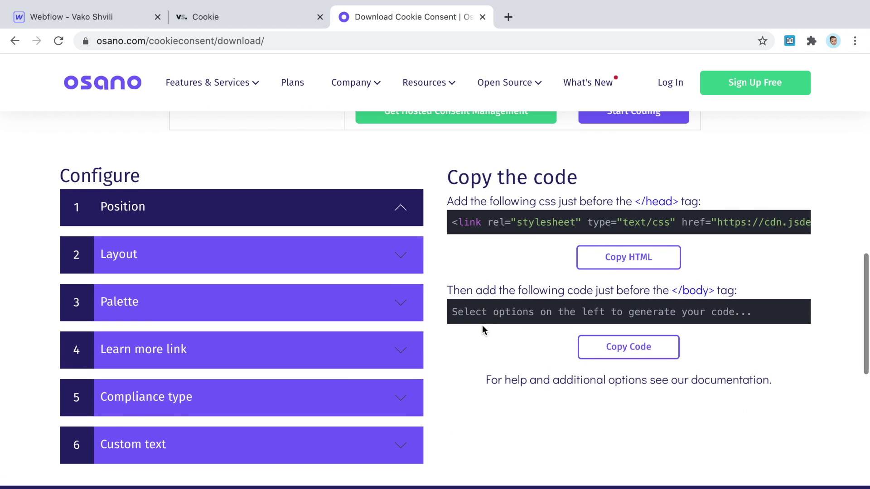
scroll(668, 168, "up", 1)
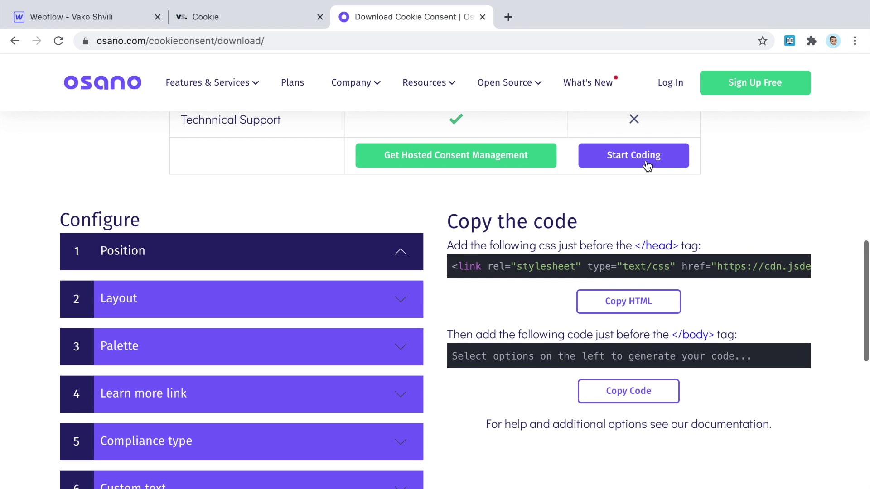
left_click(648, 159)
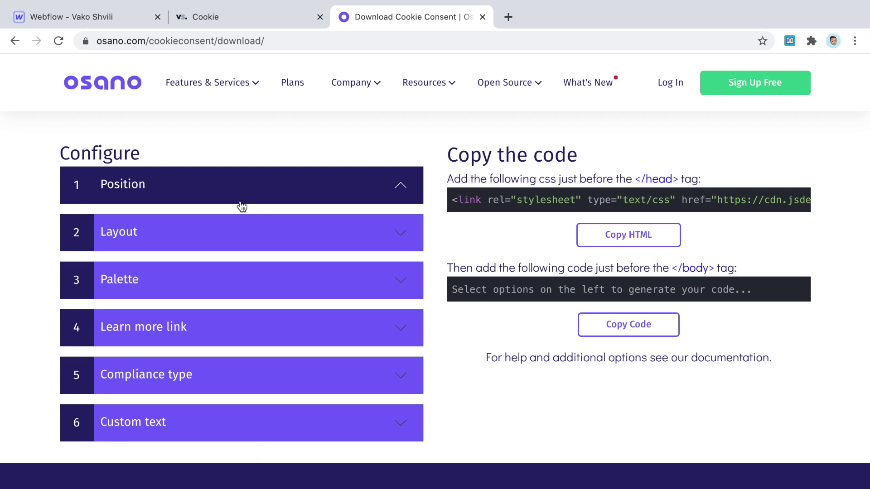
Open the Position options and preview the notice as Banner top, Banner top (pushdown), Floating right and Floating left.
left_click(362, 188)
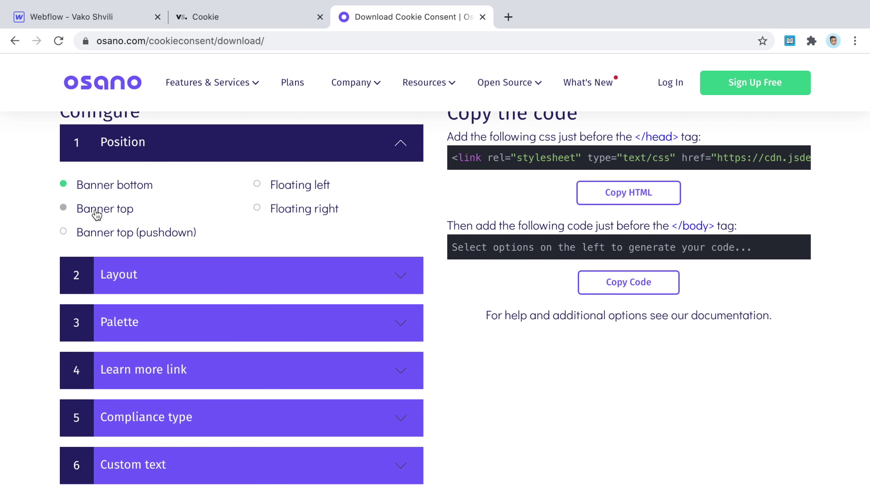
left_click(96, 214)
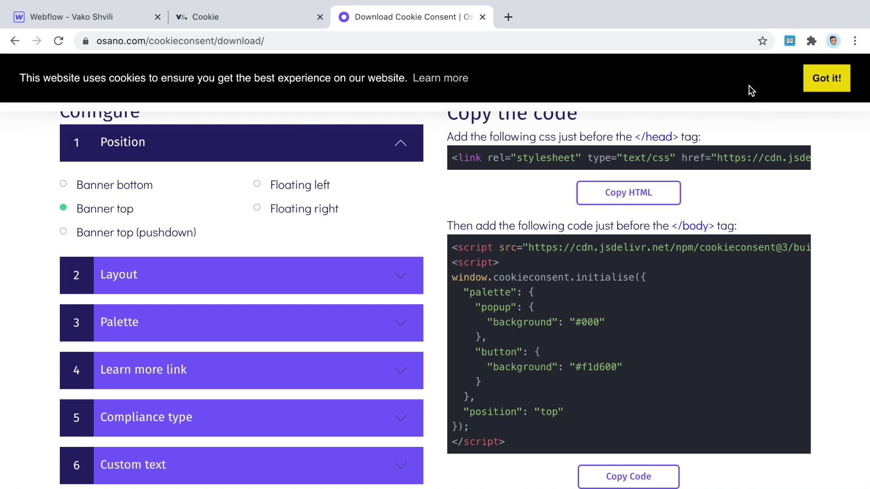
left_click(144, 232)
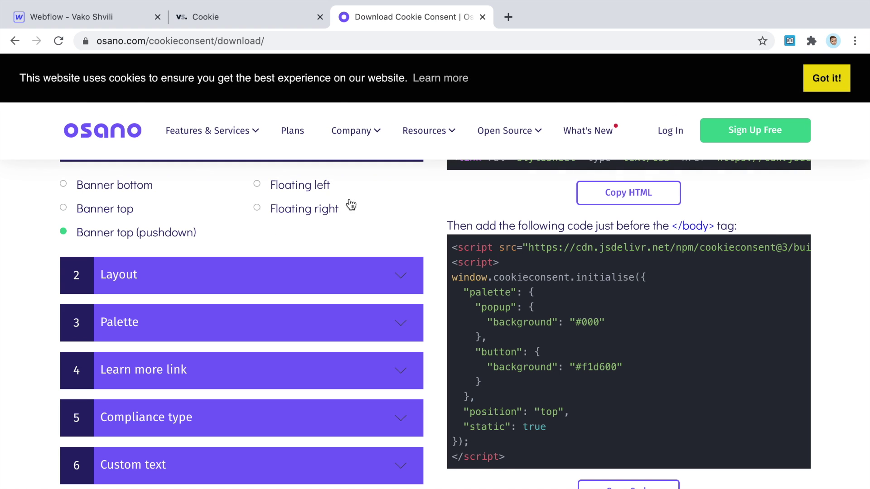
left_click(288, 212)
left_click(293, 189)
scroll(293, 188, "down", 1)
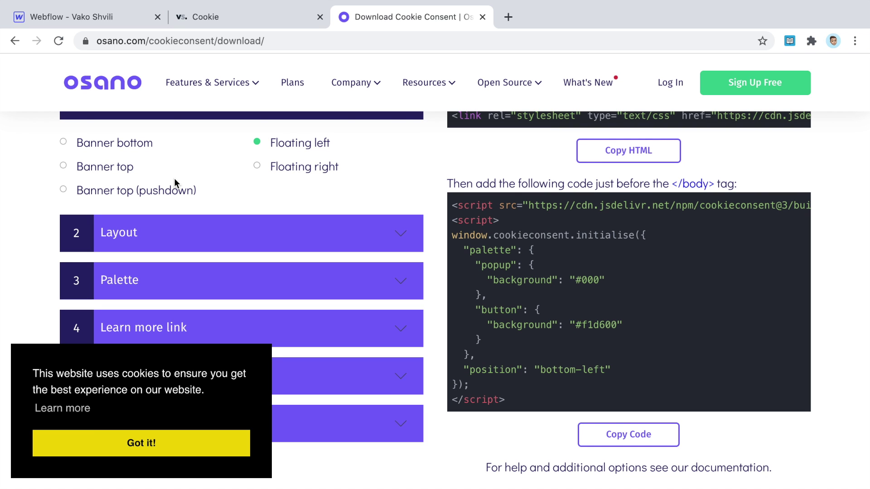
Cycle through the banner and floating positions once more and set the notice position to Floating right.
left_click(143, 143)
left_click(96, 167)
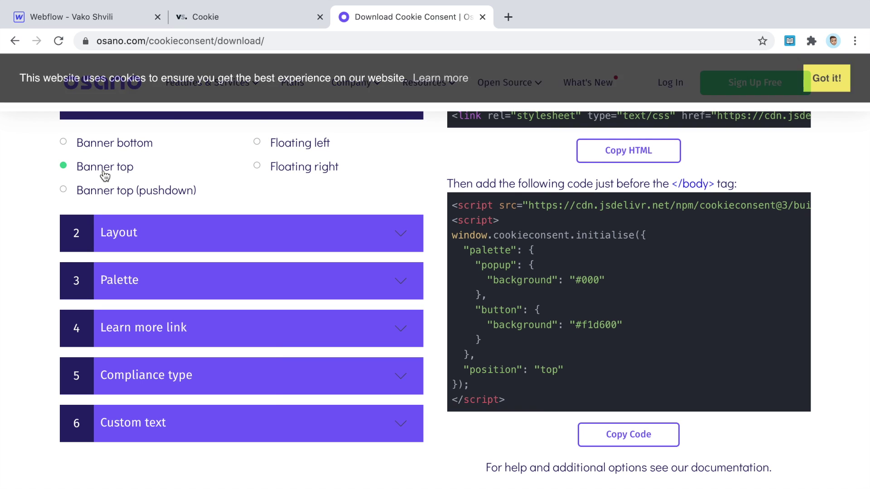
left_click(90, 191)
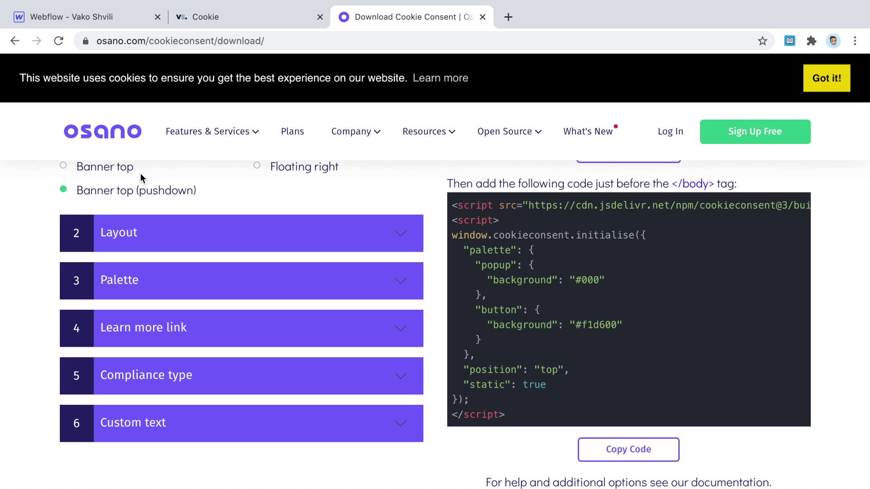
scroll(150, 195, "up", 2)
left_click(129, 205)
left_click(143, 184)
left_click(266, 206)
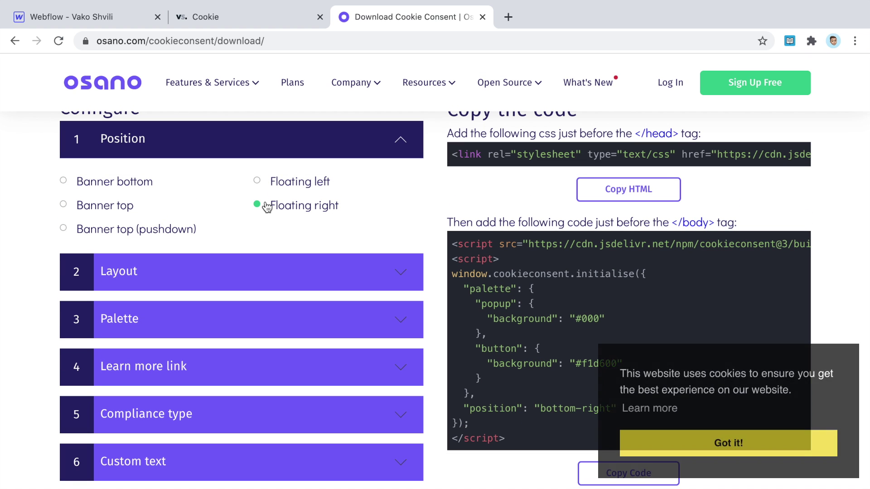
left_click(301, 183)
left_click(304, 207)
Set the notice layout to Classic.
scroll(361, 226, "down", 1)
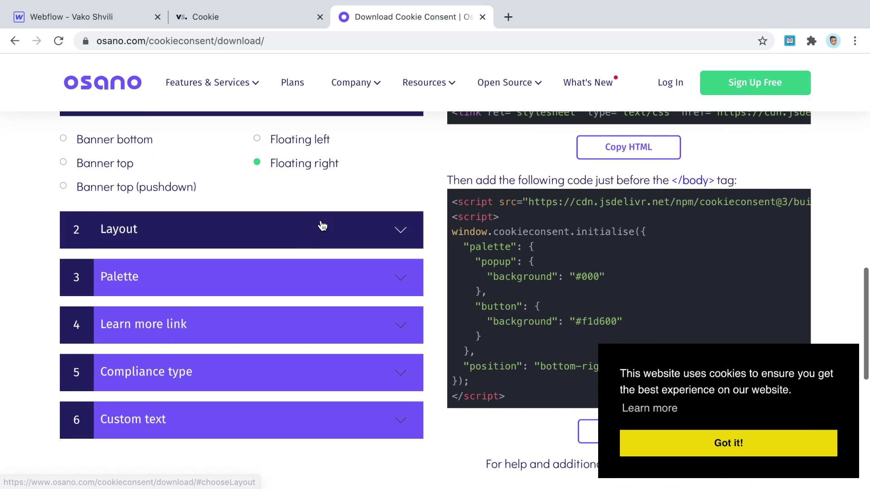
left_click(322, 225)
scroll(322, 226, "down", 2)
left_click(103, 227)
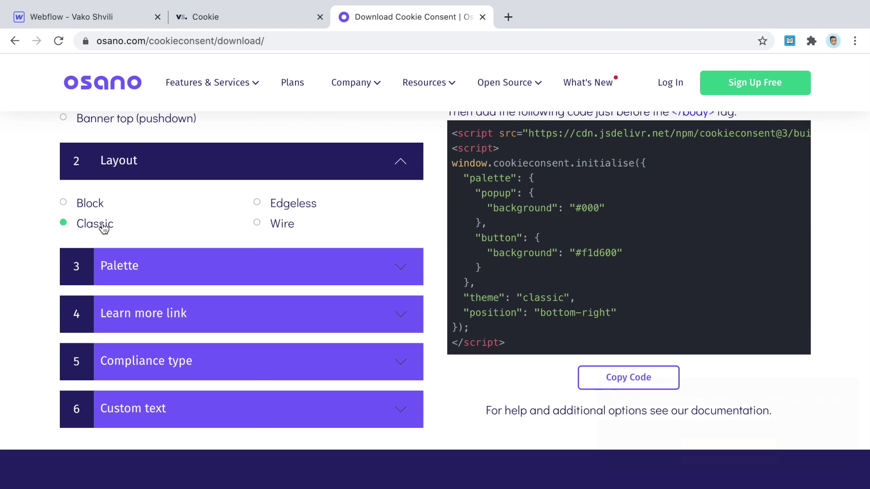
Try several light palette themes and choose the pale grey-blue banner with the blue #4b81e8 button.
scroll(190, 182, "down", 1)
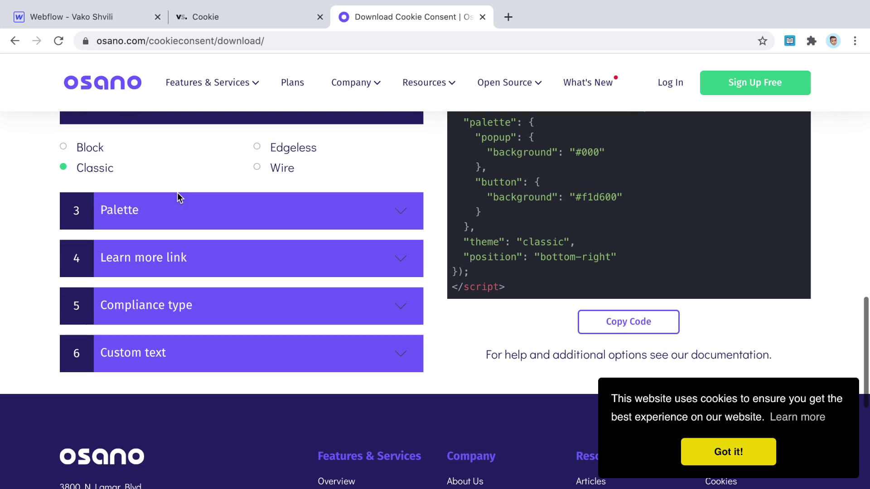
left_click(175, 199)
scroll(175, 198, "down", 2)
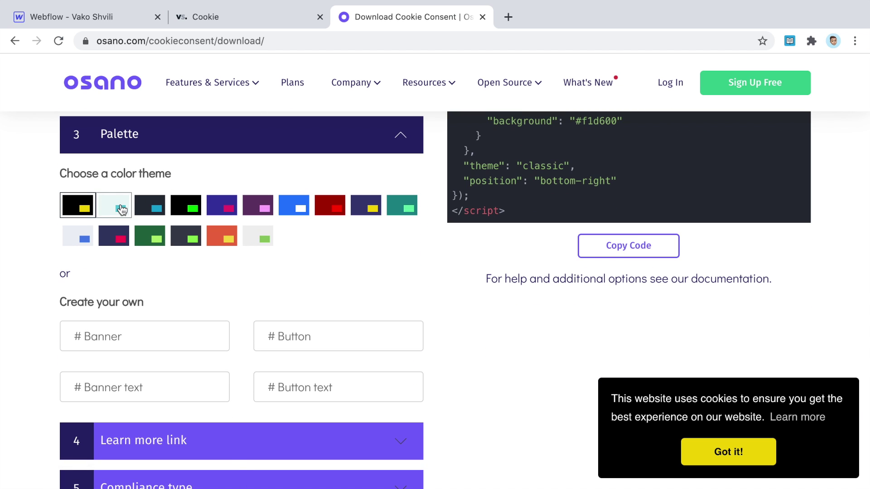
left_click(120, 208)
left_click(264, 237)
left_click(84, 240)
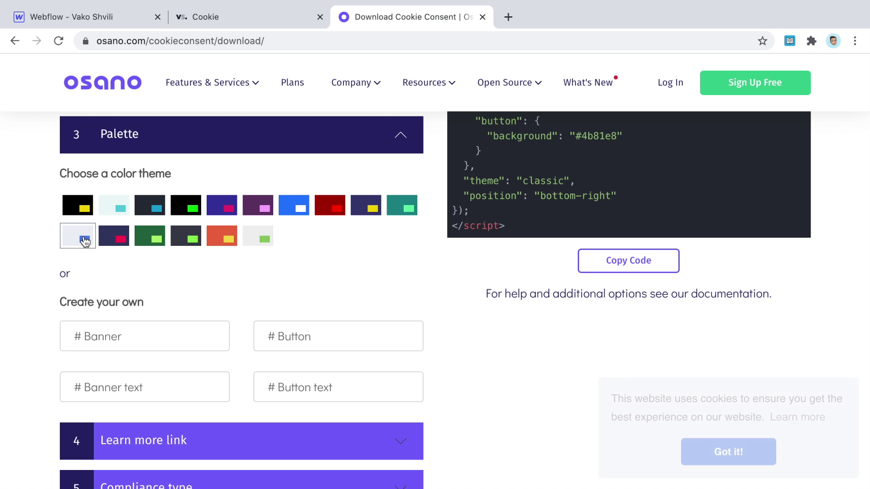
left_click(118, 207)
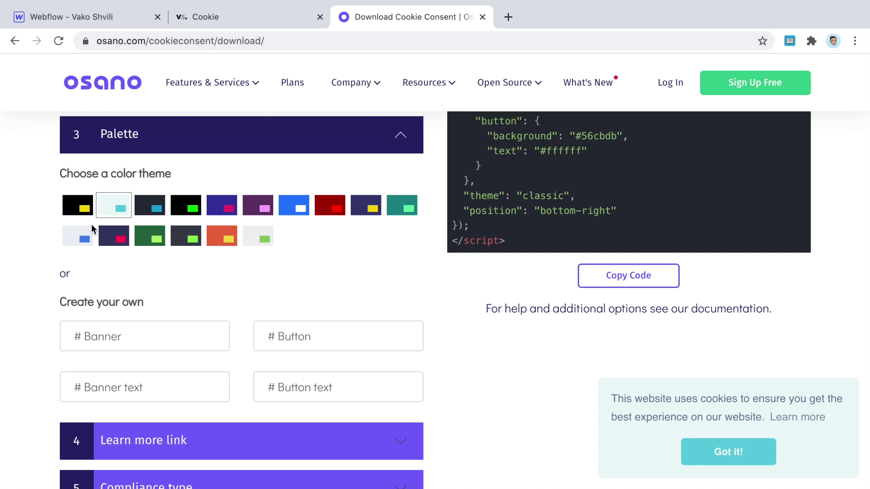
left_click(78, 237)
Look at the custom colour pickers for the banner, button and button text without choosing any colours.
scroll(91, 221, "down", 2)
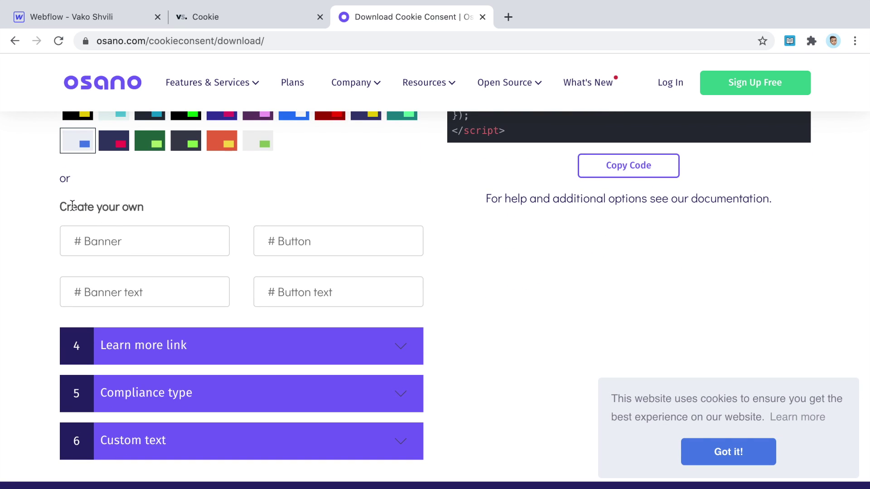
left_click(99, 237)
left_click(296, 243)
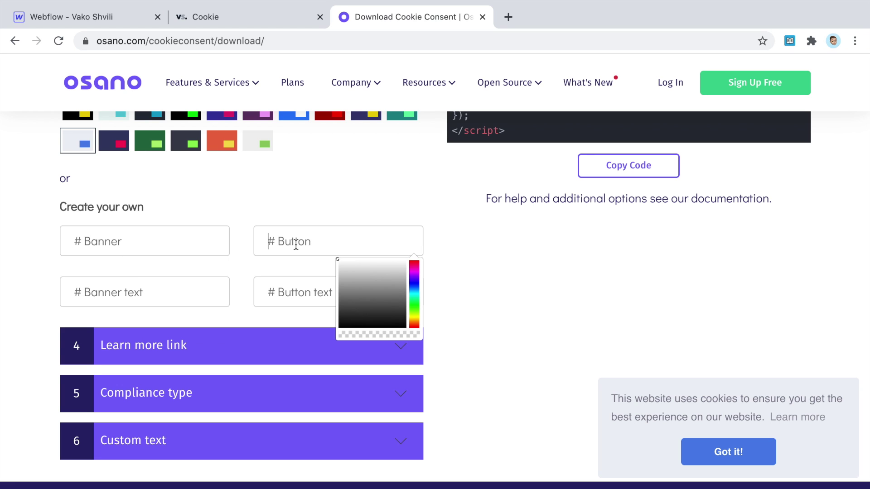
left_click(295, 285)
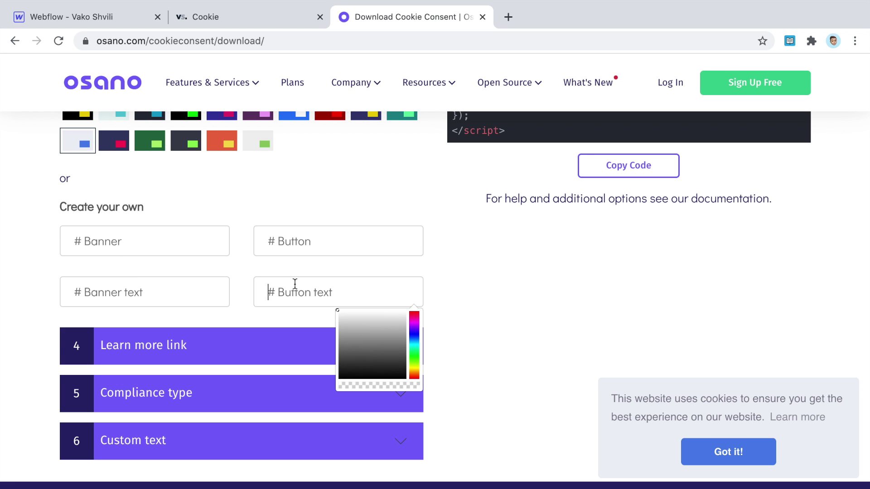
Look at the custom colour picker for the banner text without choosing a colour.
left_click(175, 293)
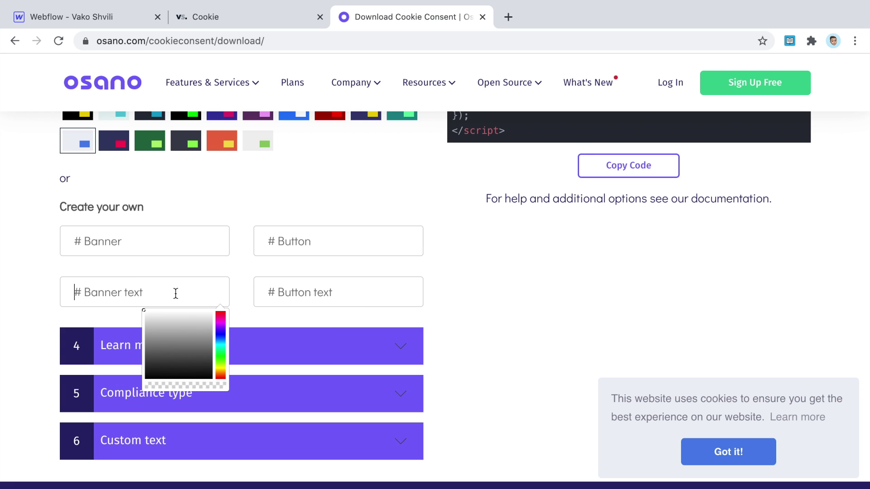
left_click(514, 290)
scroll(514, 290, "down", 2)
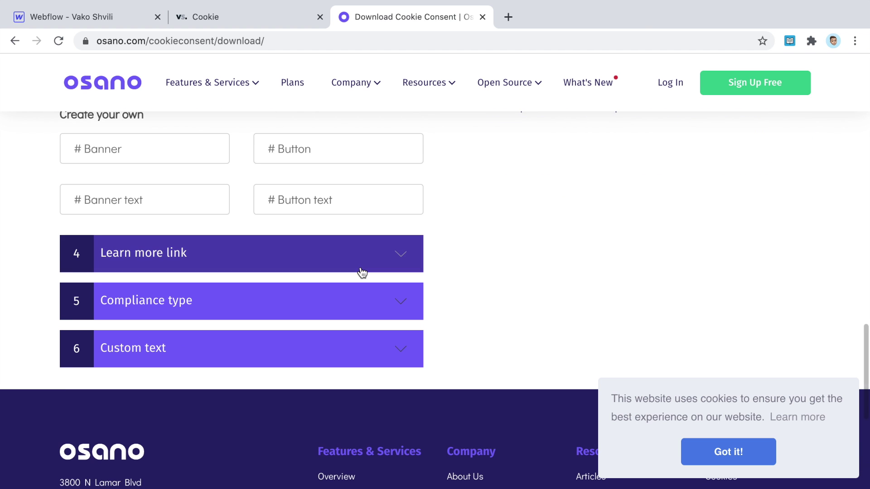
Examine the available options for the Learn more link and the compliance type without changing them.
left_click(263, 252)
scroll(262, 252, "down", 2)
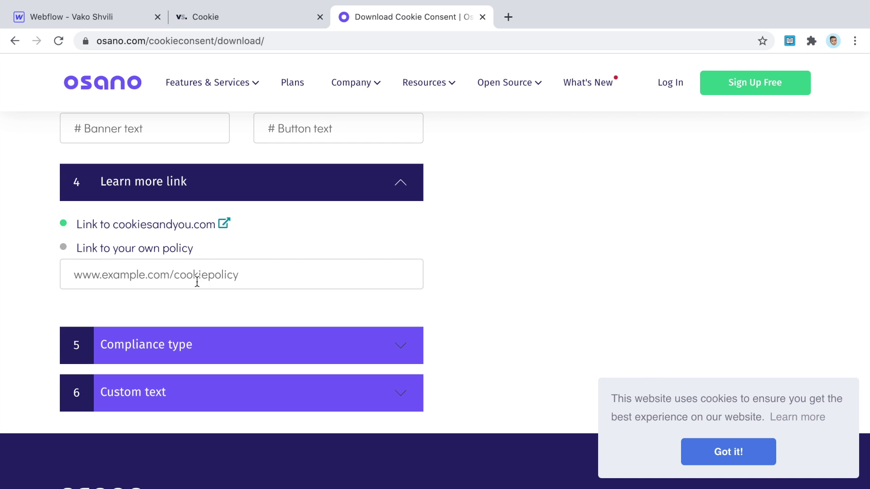
scroll(271, 271, "down", 3)
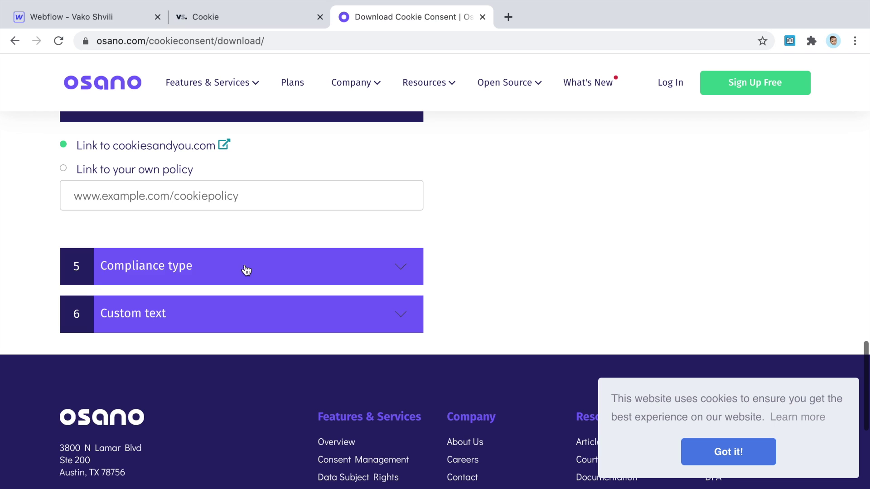
left_click(205, 268)
scroll(204, 267, "down", 3)
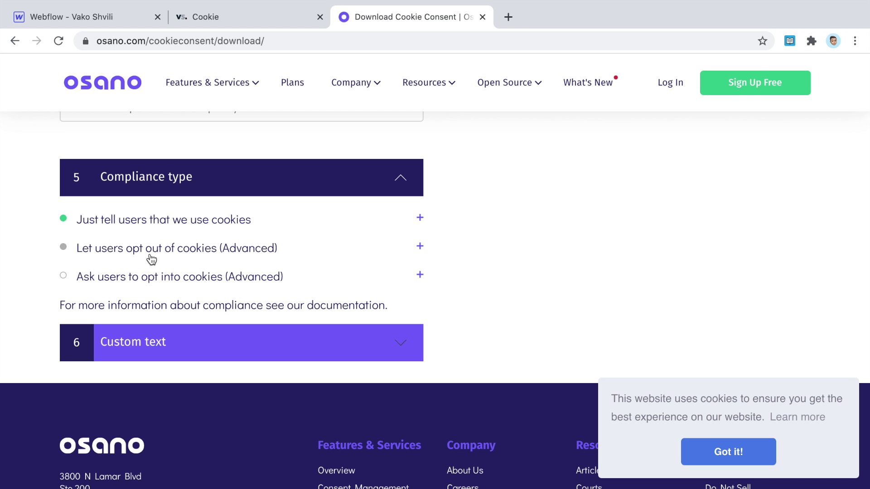
scroll(497, 240, "down", 2)
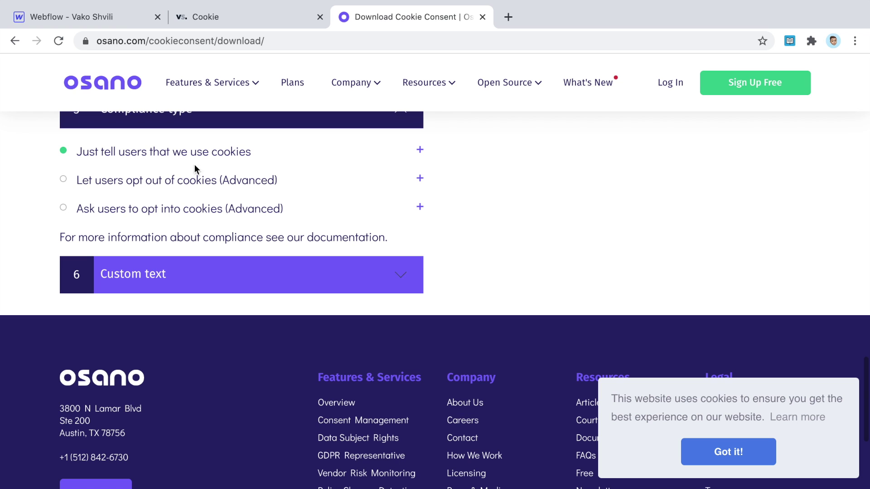
Set the notice's dismiss button text to "Fine by me!" in the custom text options.
left_click(170, 291)
scroll(508, 261, "down", 3)
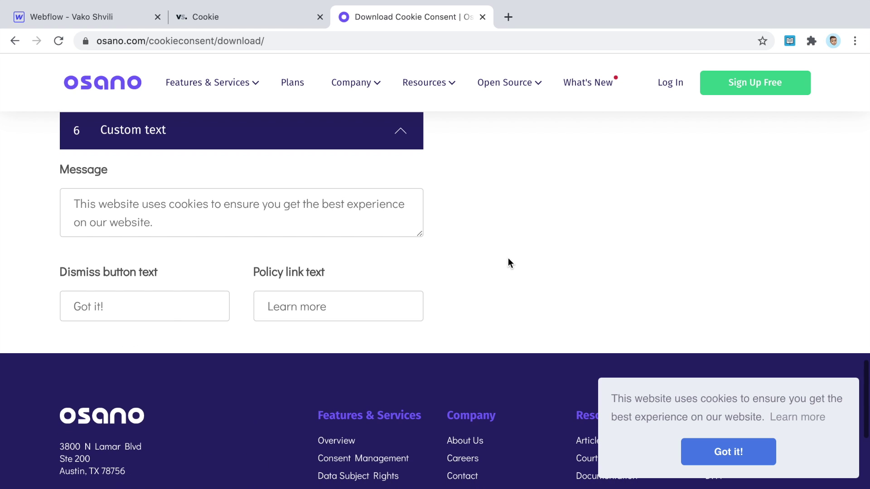
left_click(289, 228)
left_click(142, 300)
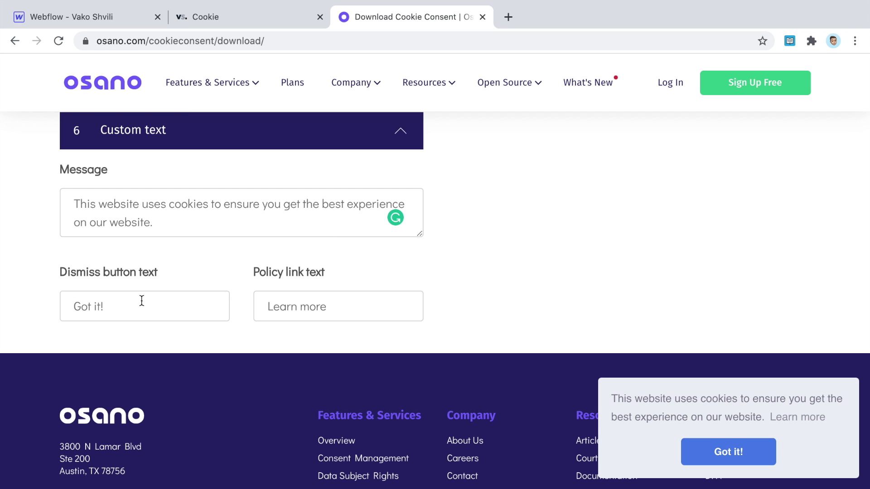
type("Fine by me!")
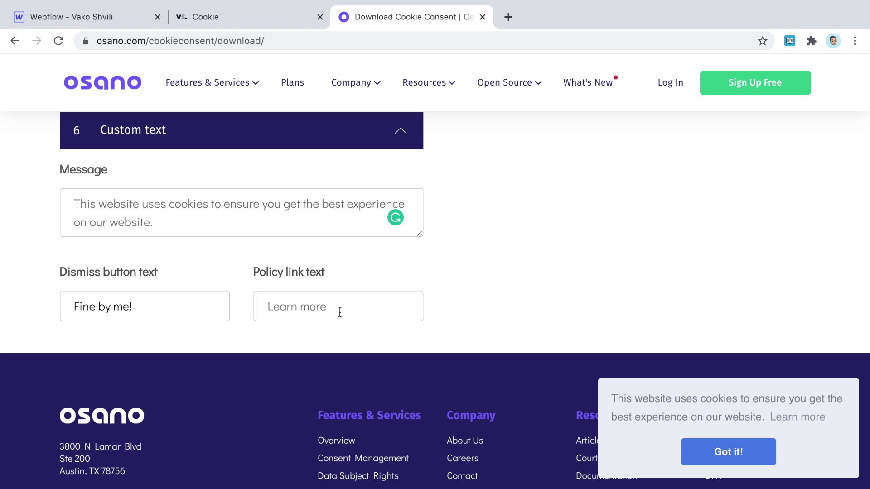
left_click(360, 313)
Copy the generated CSS link code that goes just before the closing head tag.
scroll(567, 250, "up", 15)
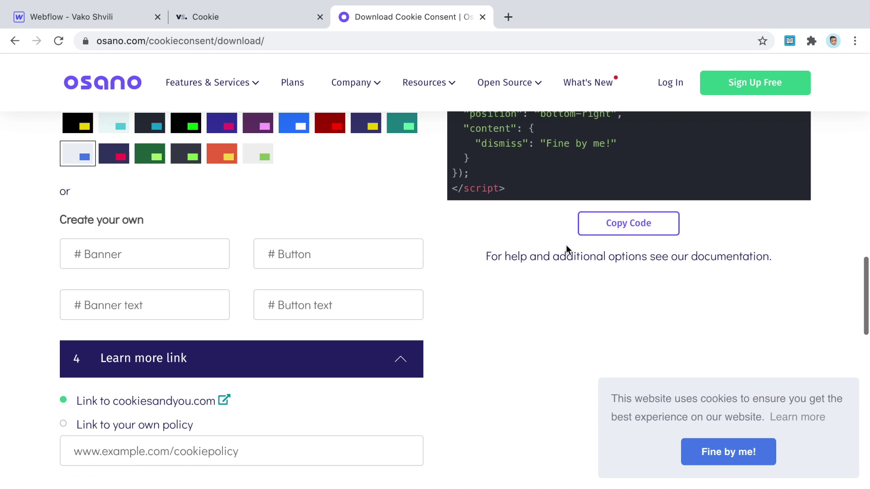
scroll(593, 289, "up", 5)
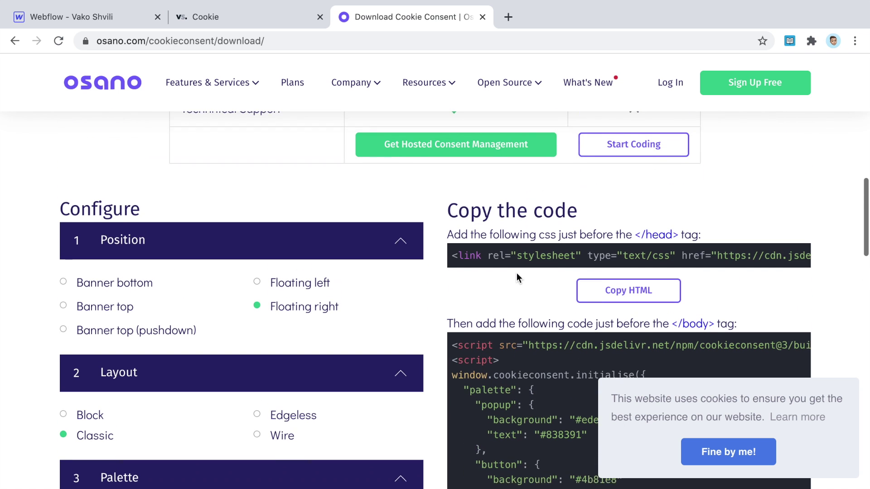
scroll(593, 288, "down", 5)
scroll(520, 253, "up", 5)
left_click(594, 291)
scroll(603, 299, "down", 5)
scroll(627, 314, "down", 3)
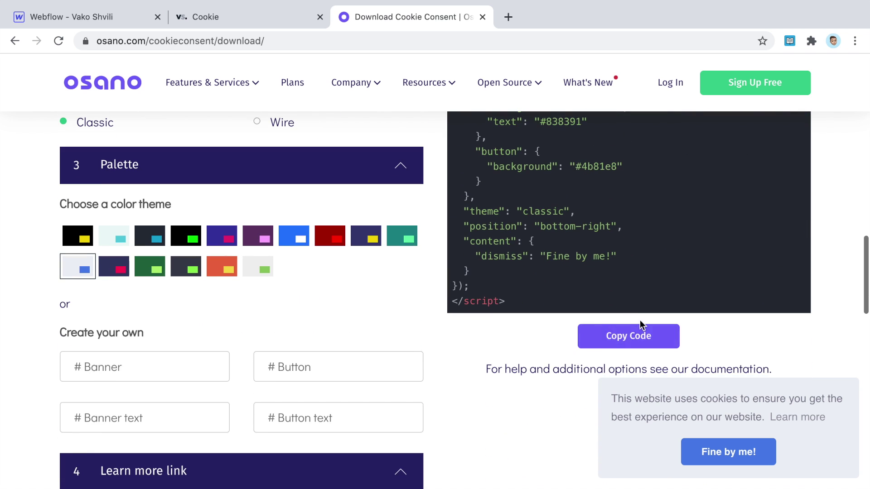
scroll(643, 320, "up", 6)
left_click(607, 198)
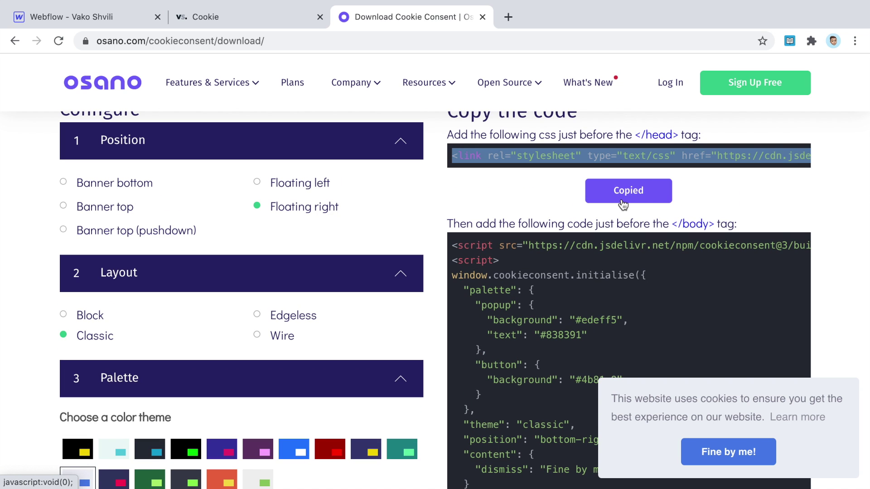
scroll(563, 202, "up", 2)
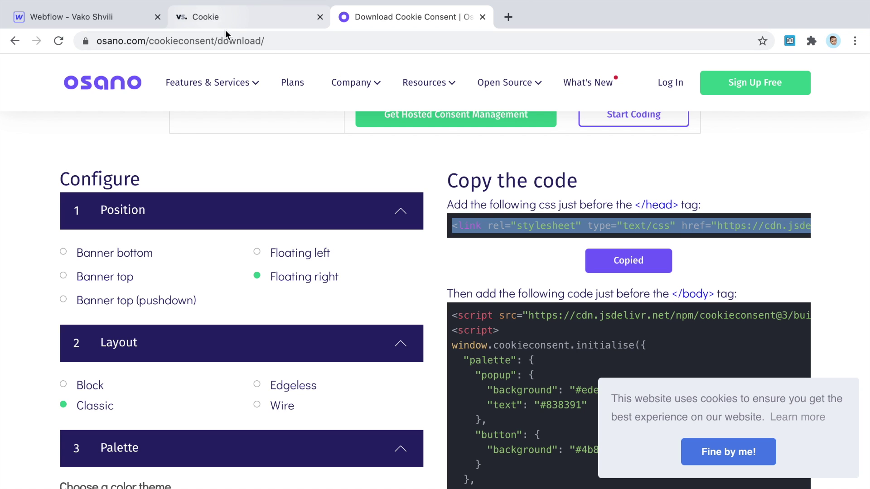
Switch to the Webflow Designer and open the settings of the Cookie Consent page.
left_click(121, 20)
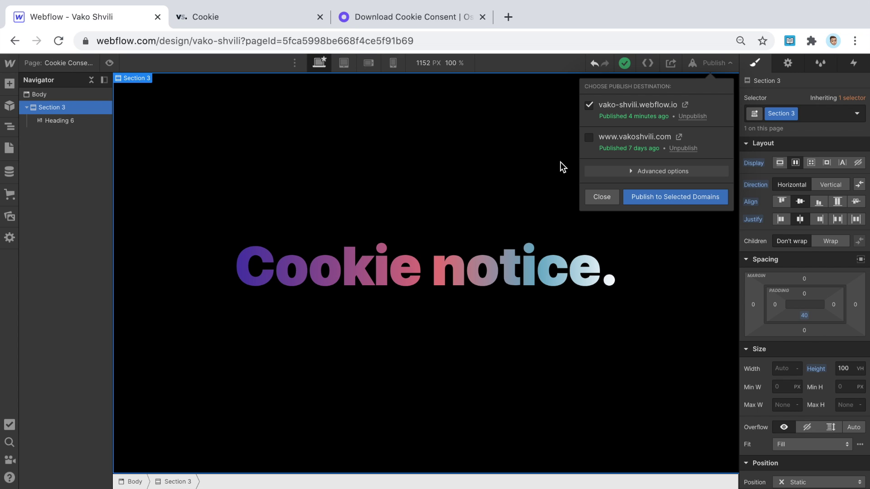
left_click(9, 149)
left_click(10, 149)
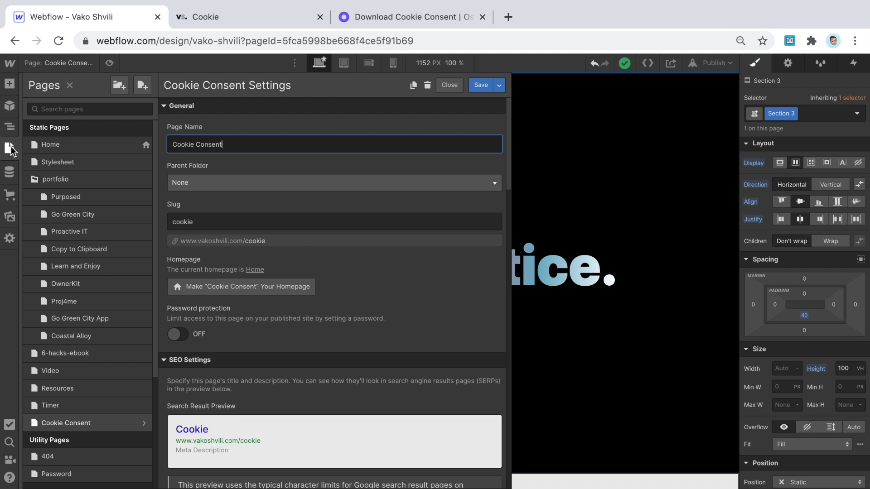
scroll(395, 309, "down", 15)
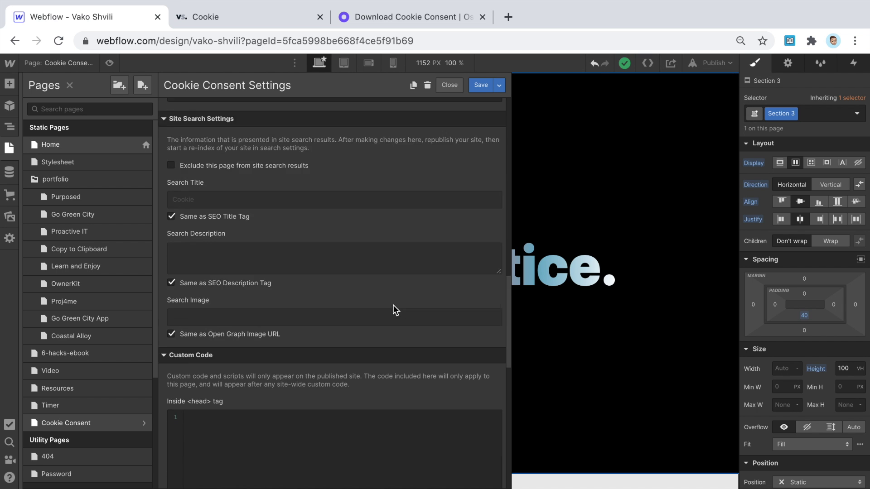
left_click(9, 148)
left_click(9, 148)
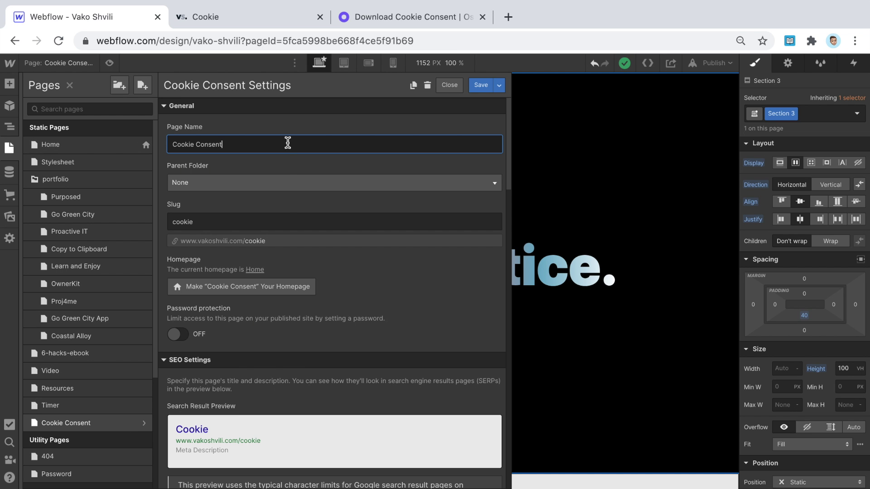
Examine the page's custom code fields for inside the head tag and before the closing body tag, and close the page settings.
scroll(338, 189, "down", 10)
scroll(338, 189, "down", 10)
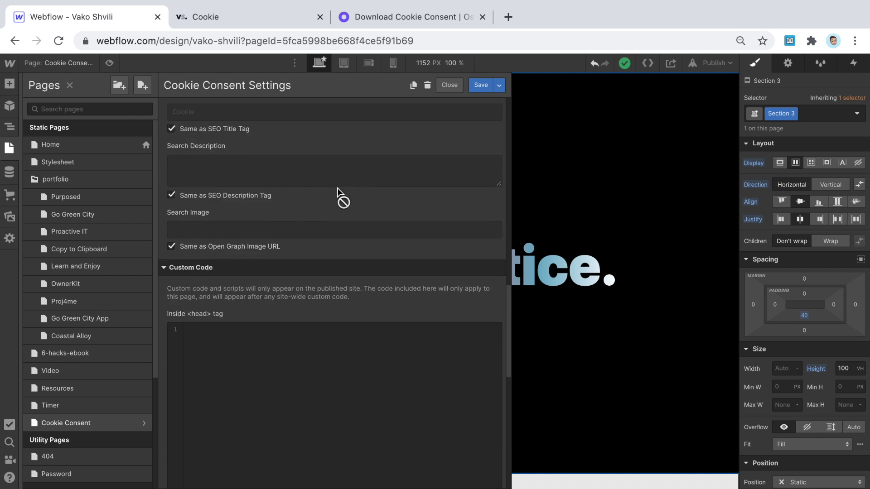
scroll(294, 272, "up", 1)
scroll(268, 197, "up", 3)
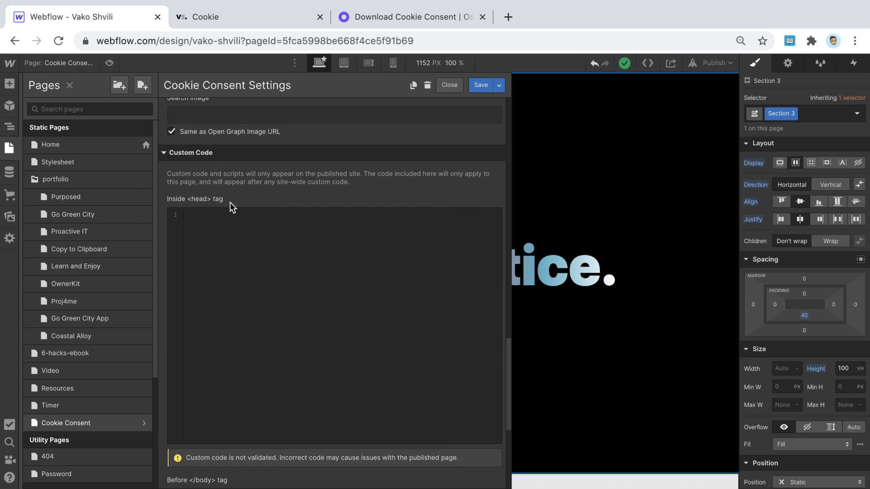
scroll(286, 308, "down", 4)
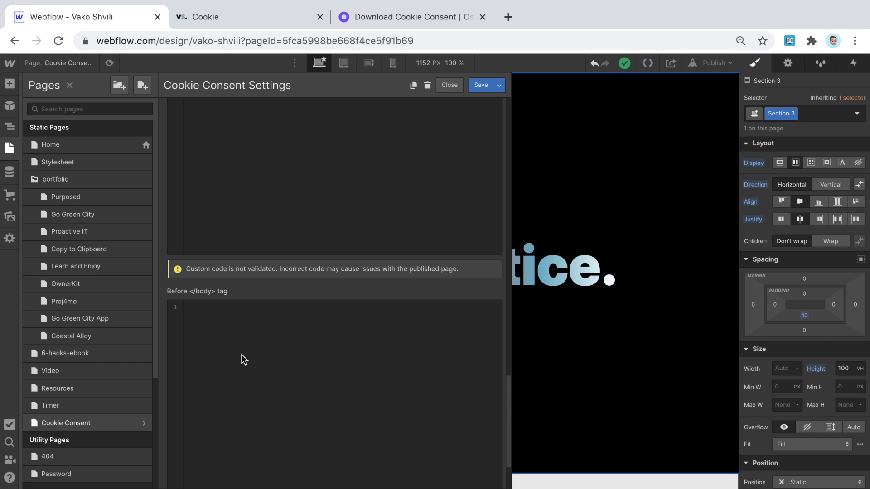
scroll(330, 172, "up", 3)
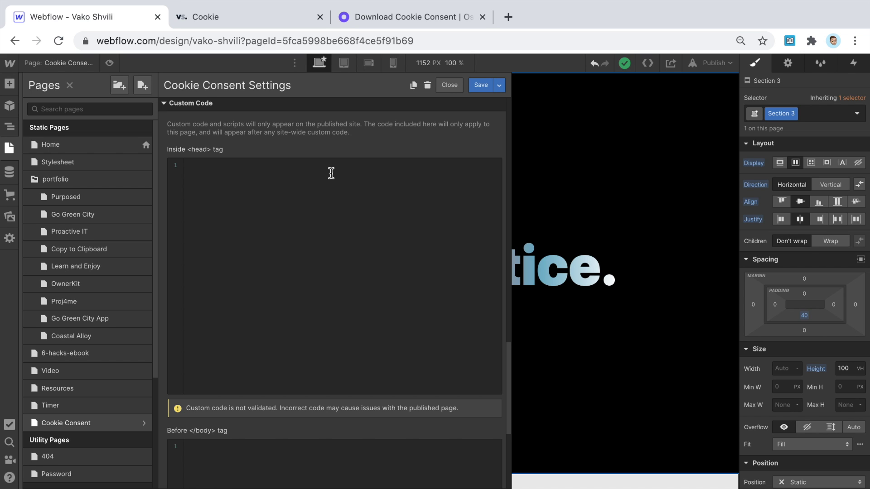
left_click(248, 192)
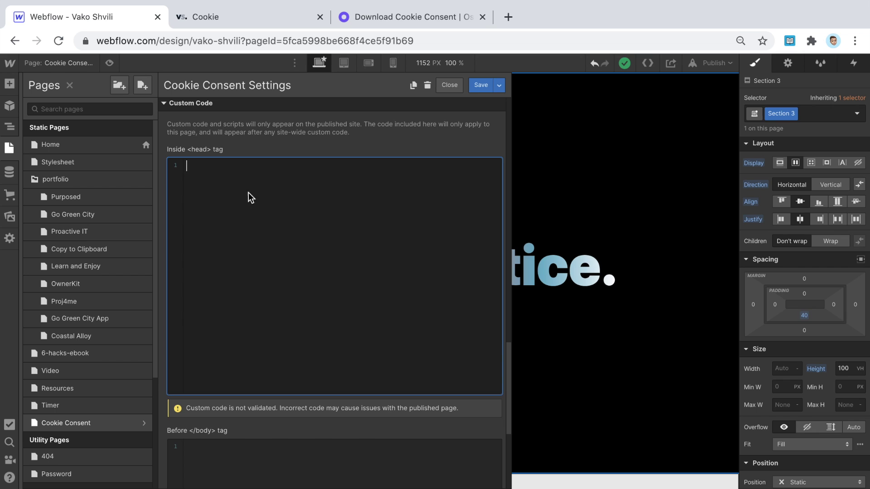
left_click(449, 87)
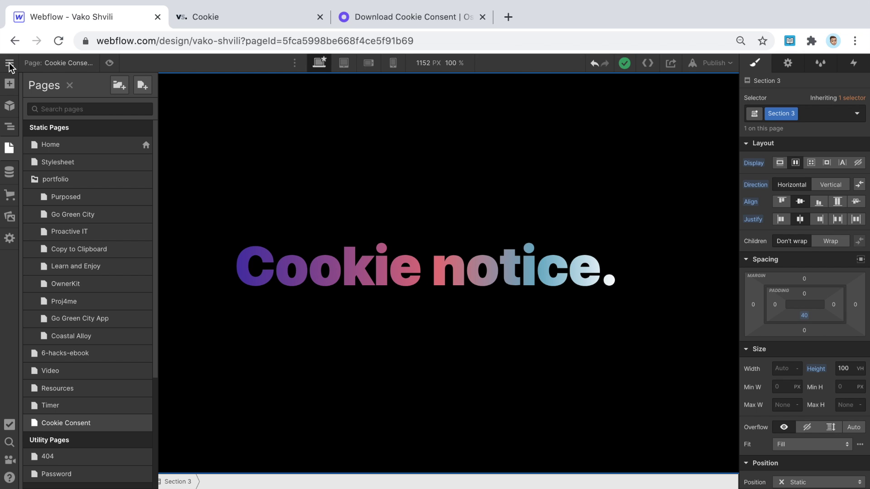
Open the Webflow project settings and bring up the site-wide custom code section with its Head Code and Footer Code fields.
left_click(10, 63)
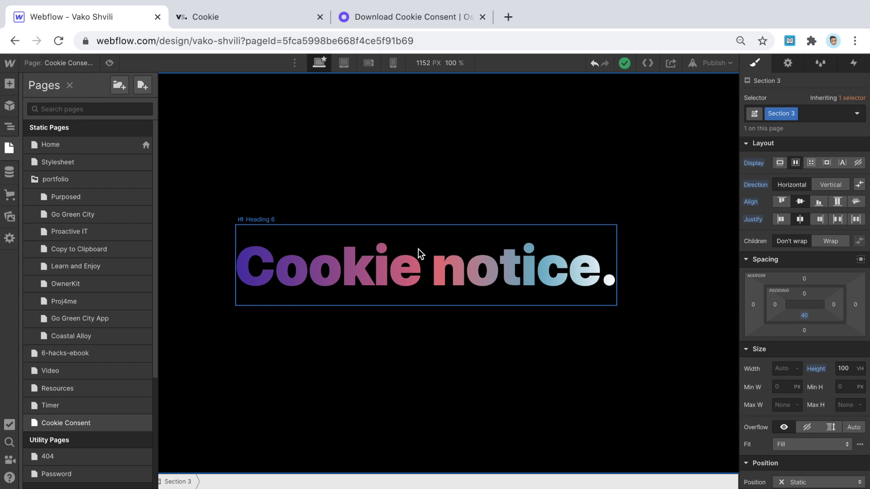
mouse_move(10, 65)
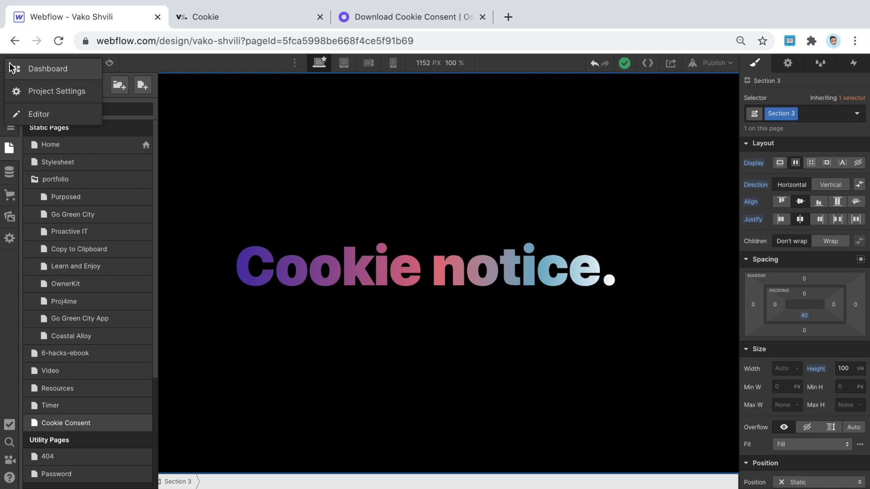
left_click(50, 91)
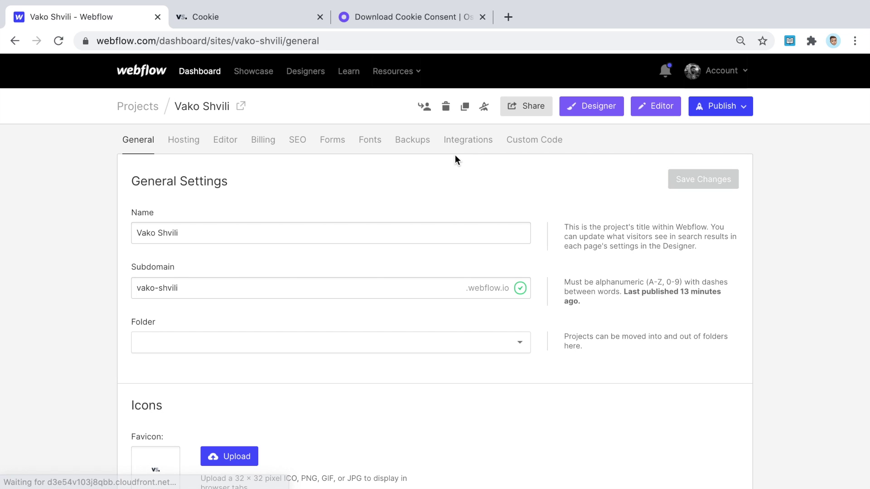
left_click(533, 144)
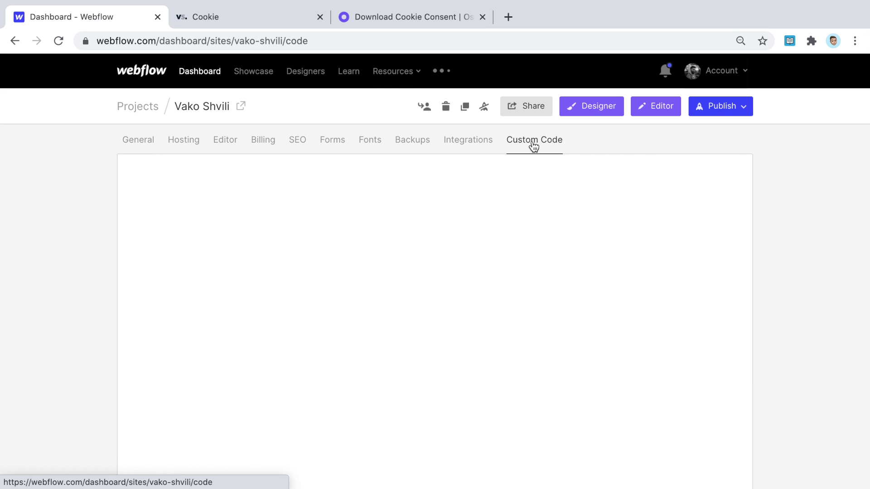
scroll(533, 144, "down", 5)
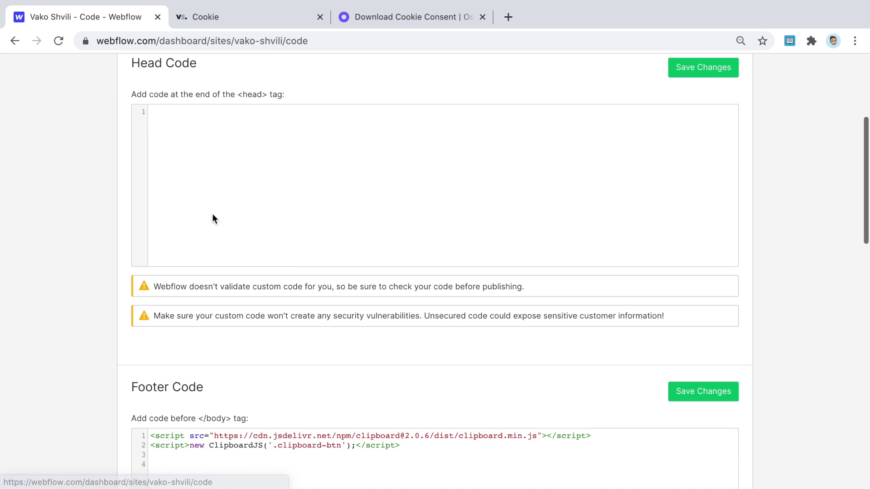
scroll(218, 226, "down", 5)
scroll(305, 122, "up", 2)
scroll(304, 123, "up", 4)
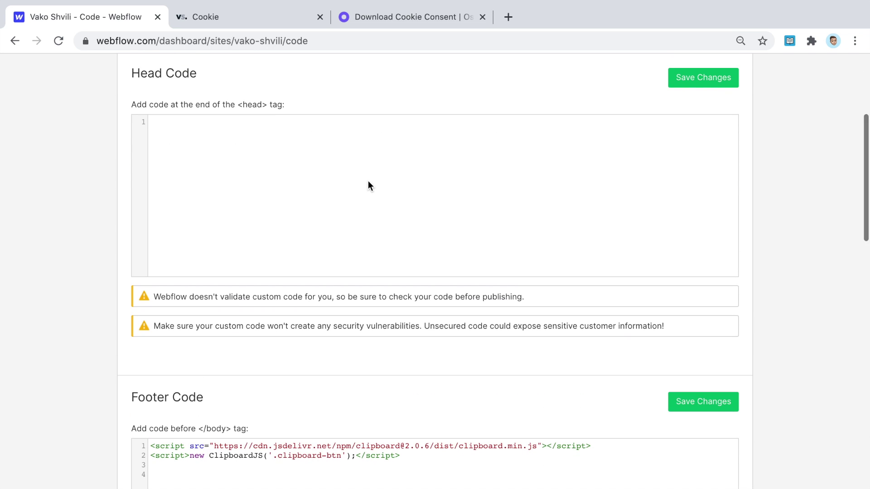
Copy the CSS link code again from the Osano page and return to the Head Code field in Webflow.
left_click(403, 14)
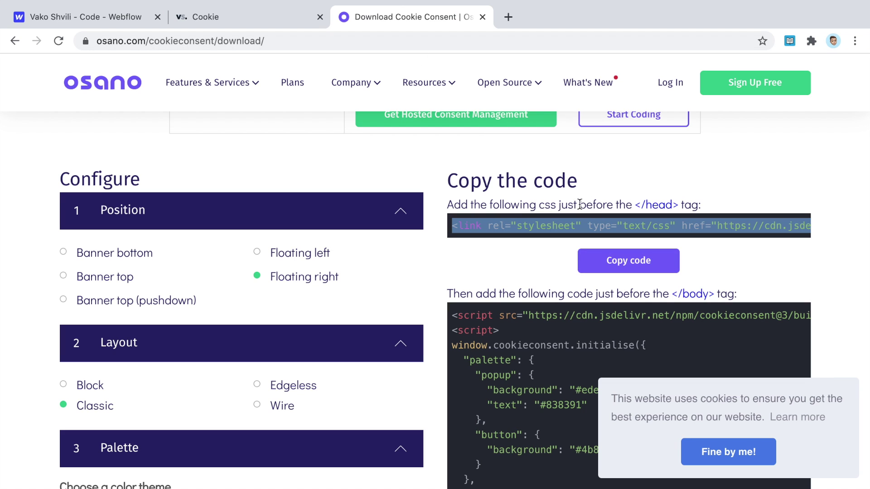
left_click(628, 261)
left_click(119, 18)
scroll(244, 190, "up", 2)
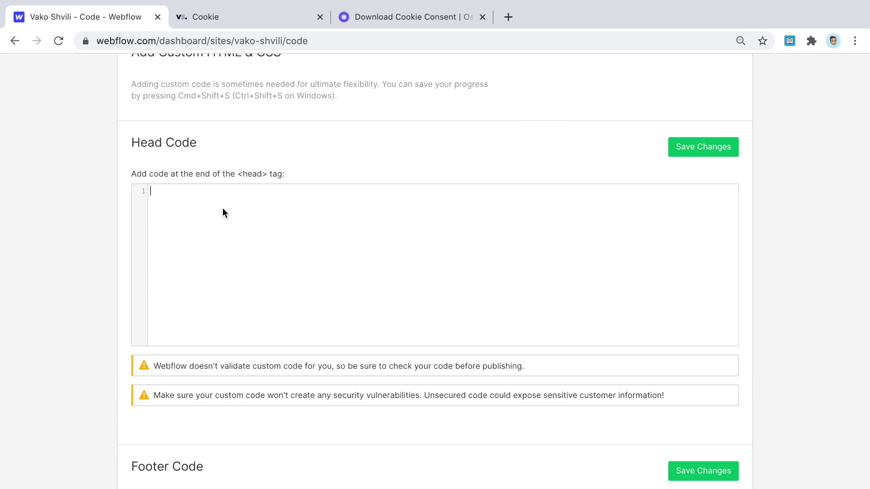
Compare Osano's instruction on where the CSS link belongs with the Head Code field in Webflow.
left_click(397, 17)
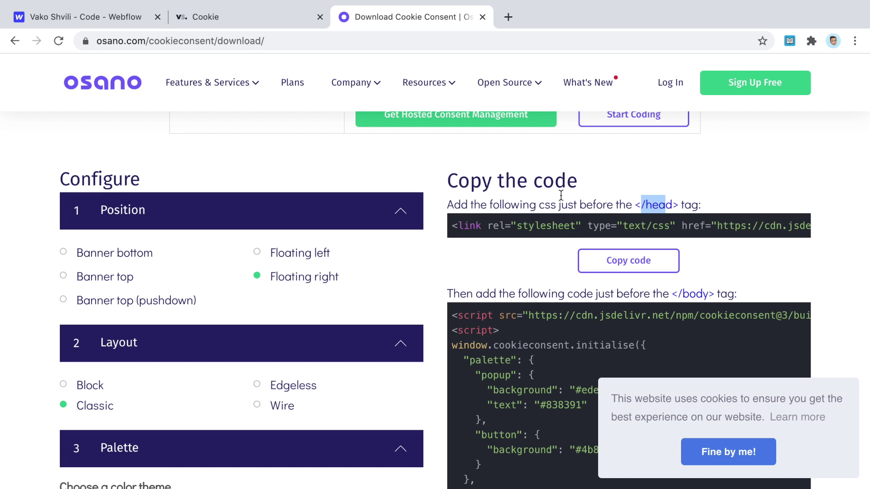
left_click(138, 21)
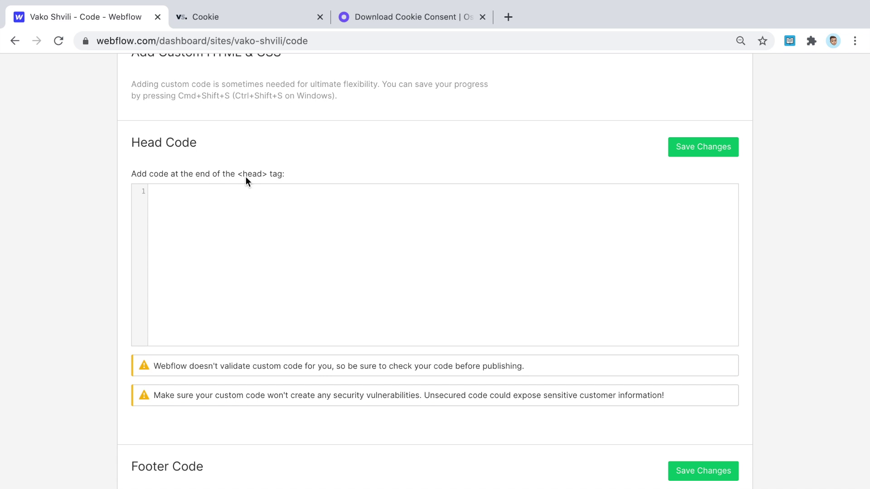
scroll(256, 181, "down", 2)
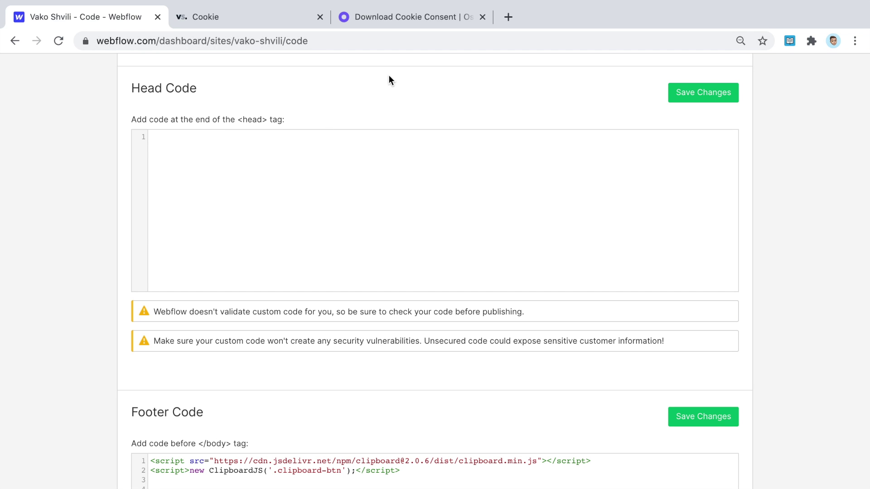
Insert the copied cookieconsent.min.css stylesheet link into the project's Head Code field.
type("<link rel=\"stylesheet\" type=\"text/css\" href=\"https://cdn.jsdelivr.net/npm/cookieconsent@3/build/cookieconsent.min.css\" />")
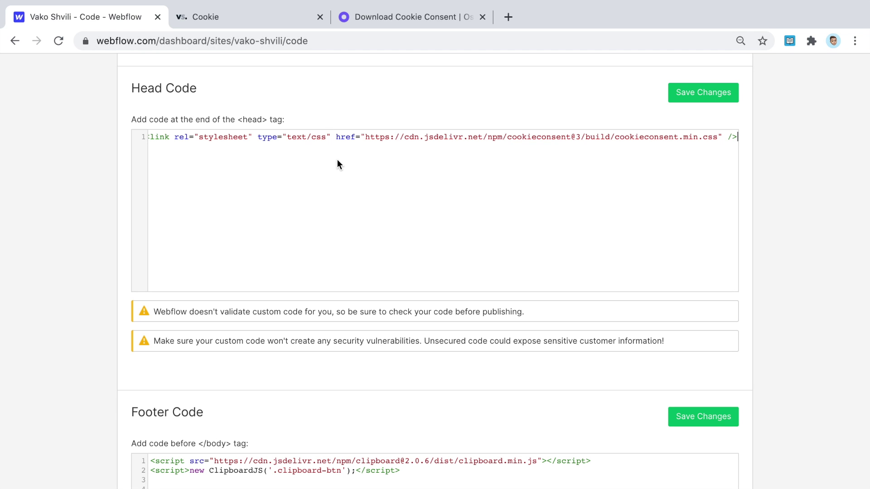
scroll(117, 219, "down", 5)
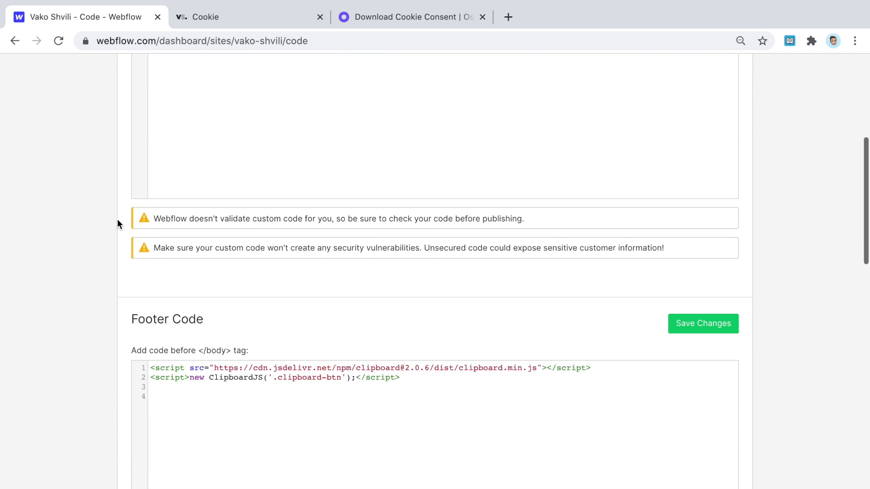
Copy the cookie consent script meant for just before the closing body tag from the Osano page.
left_click(412, 15)
scroll(658, 210, "down", 3)
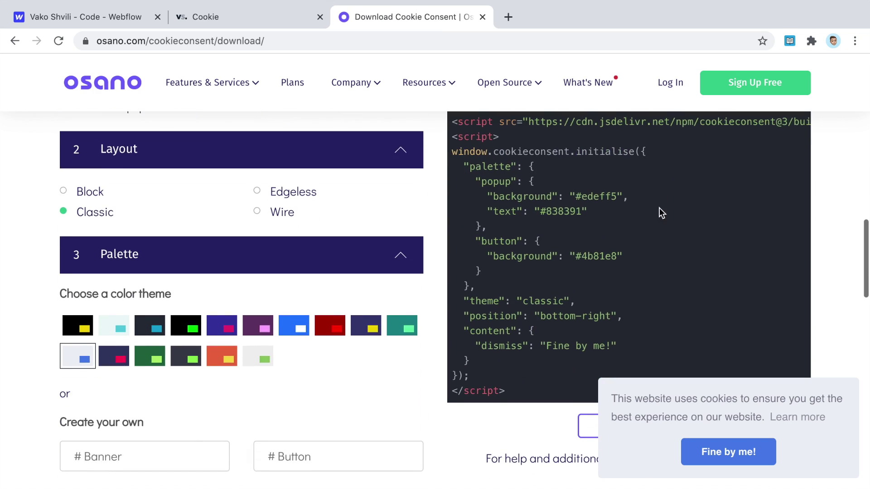
scroll(649, 231, "down", 3)
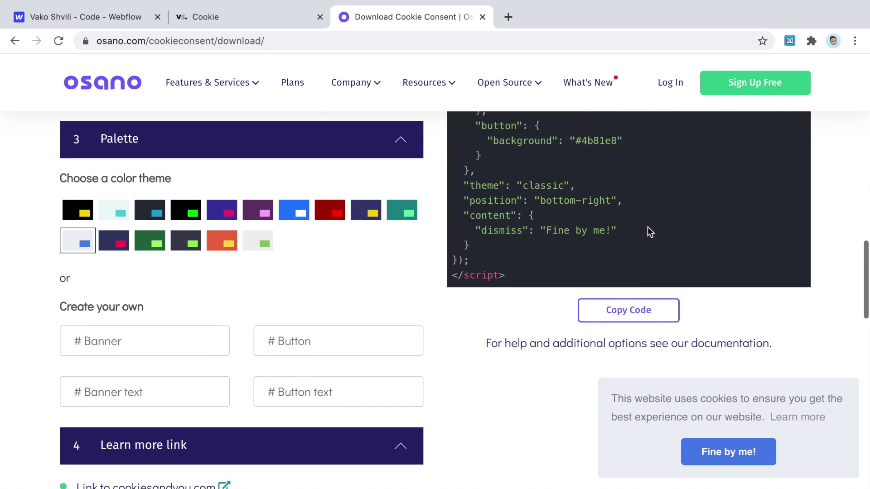
left_click(650, 313)
scroll(650, 314, "up", 4)
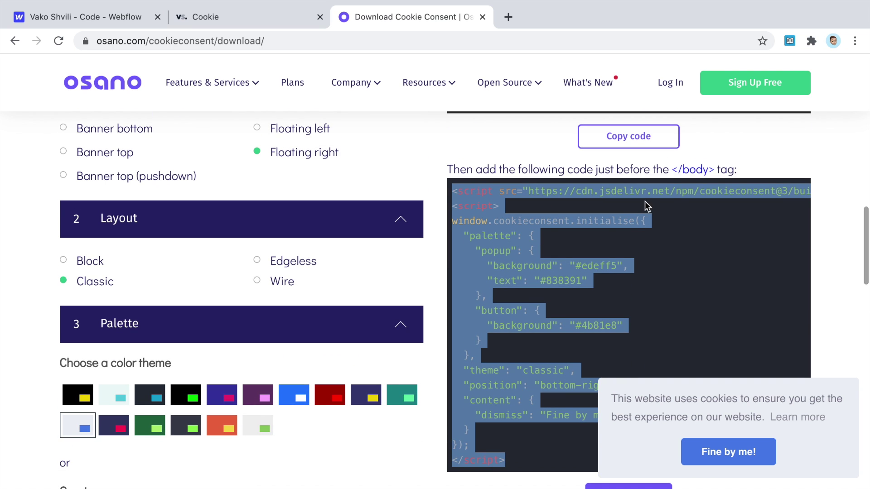
scroll(627, 187, "down", 2)
In Webflow, paste the copied cookie consent script below the existing scripts in the Footer Code field and save the changes.
left_click(224, 15)
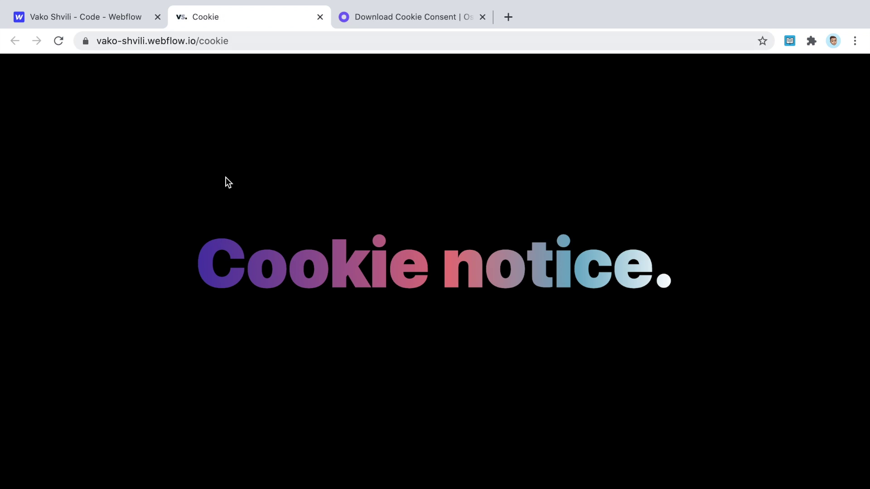
left_click(144, 18)
scroll(301, 159, "up", 4)
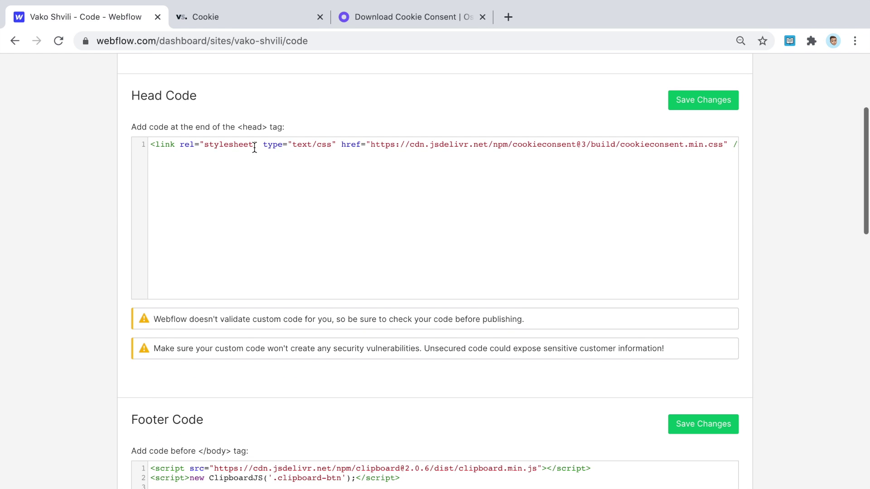
left_click(254, 206)
scroll(246, 196, "down", 3)
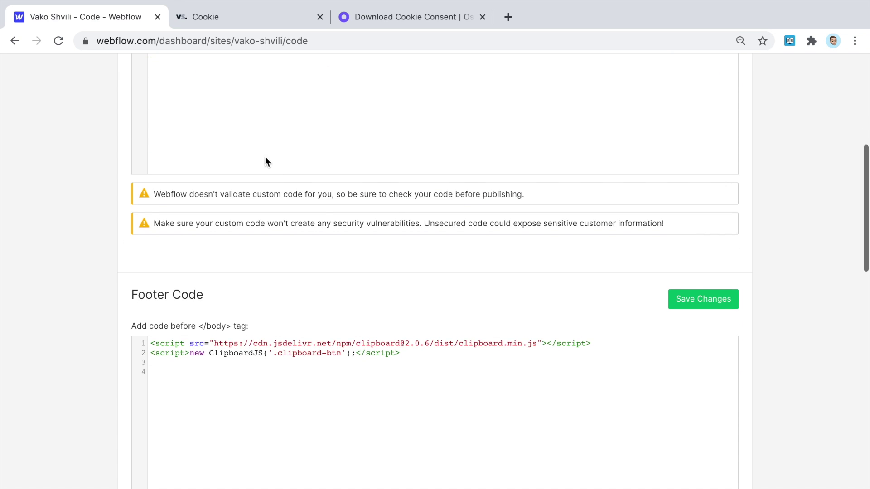
scroll(262, 158, "up", 2)
scroll(74, 177, "down", 4)
scroll(75, 177, "down", 1)
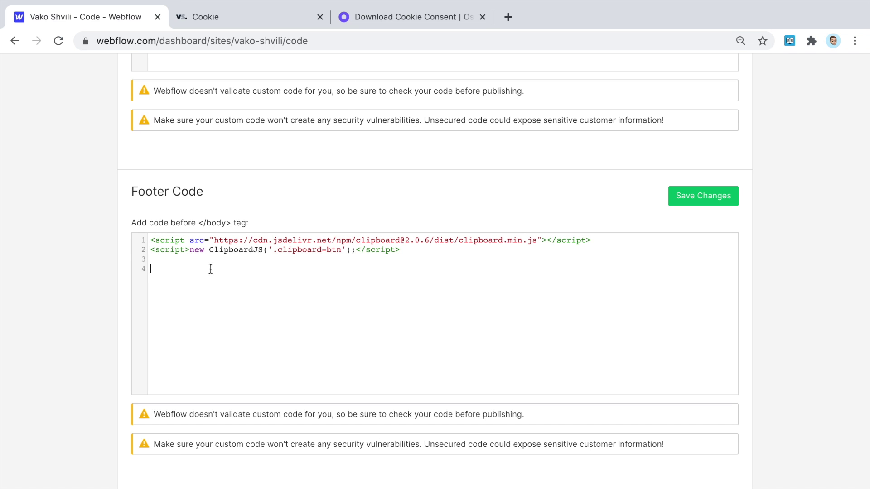
left_click(232, 299)
key("ctrl+v")
scroll(255, 325, "up", 2)
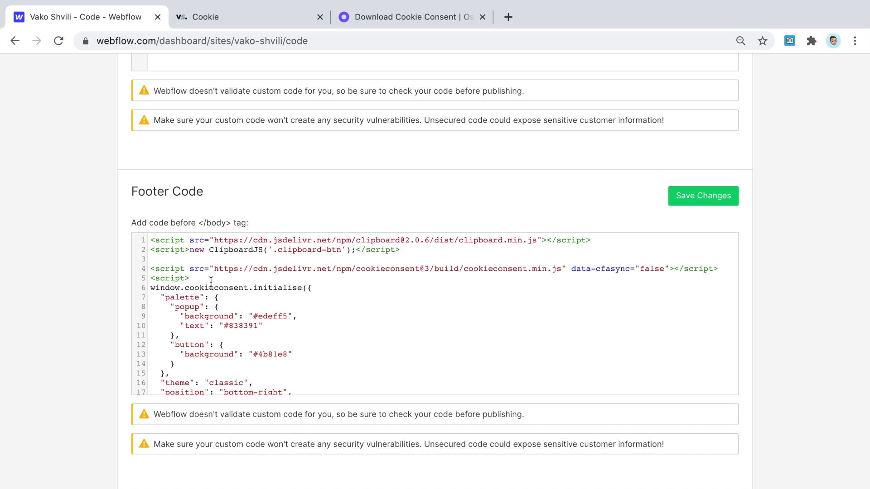
left_click(699, 196)
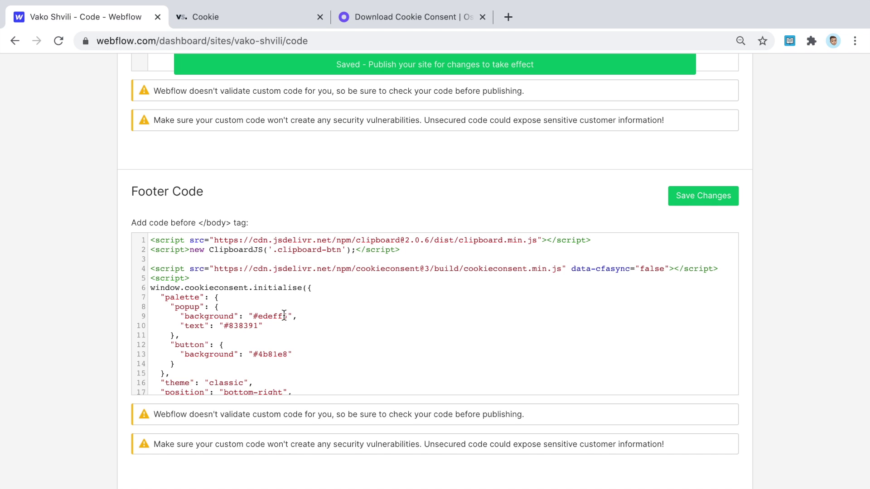
Look through the pasted footer script and publish the site to its webflow.io domain only.
scroll(229, 292, "down", 2)
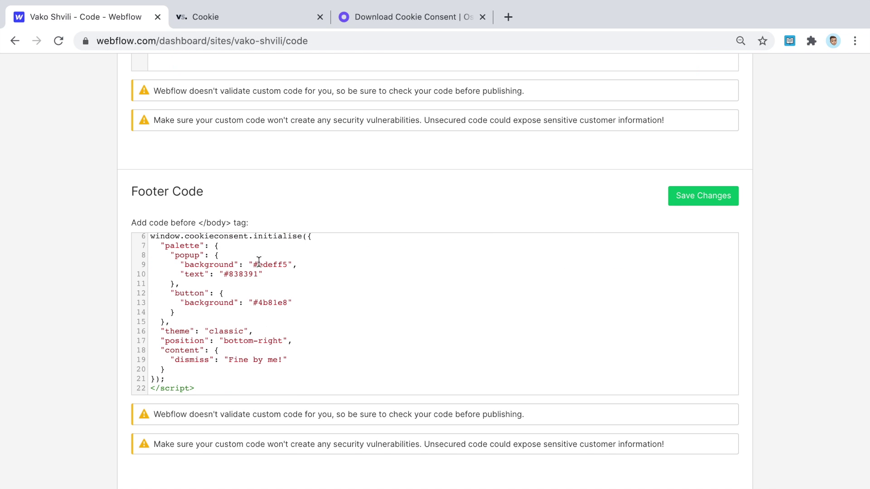
scroll(390, 383, "up", 2)
scroll(448, 78, "up", 8)
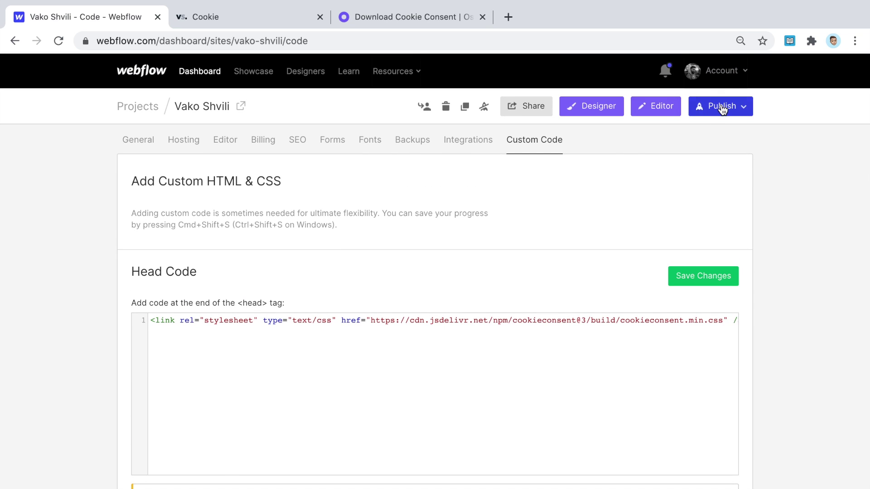
left_click(720, 109)
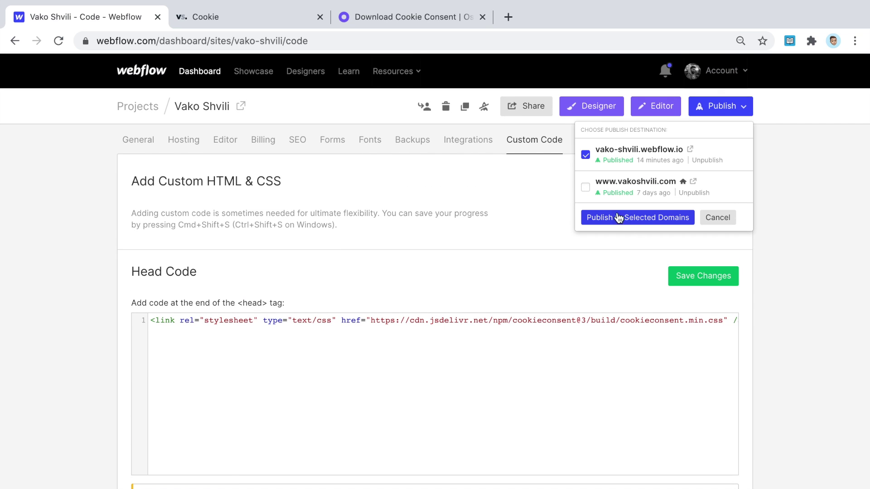
left_click(586, 187)
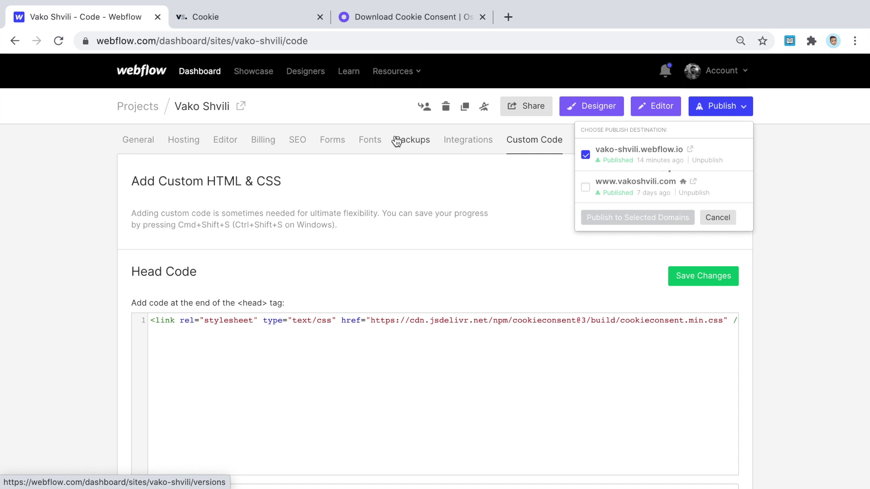
Reload the published cookie page and accept the cookie notice with "Fine by me!".
left_click(260, 22)
left_click(58, 41)
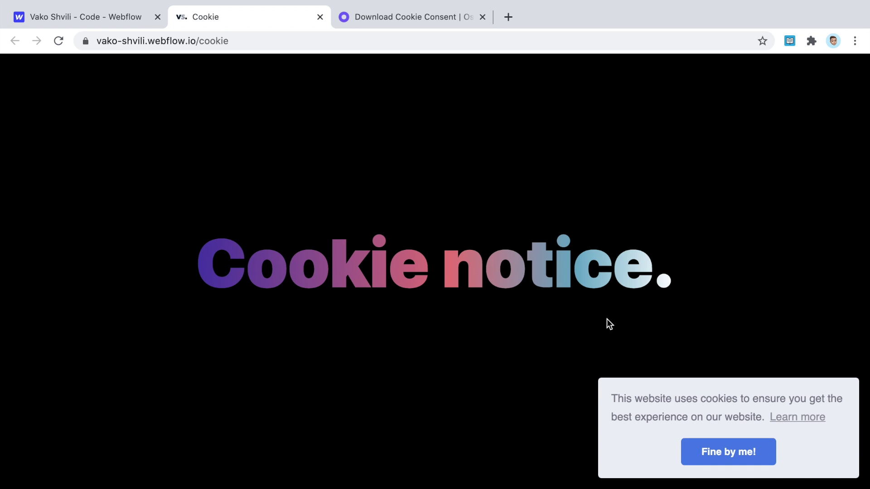
double_click(242, 269)
left_click(786, 337)
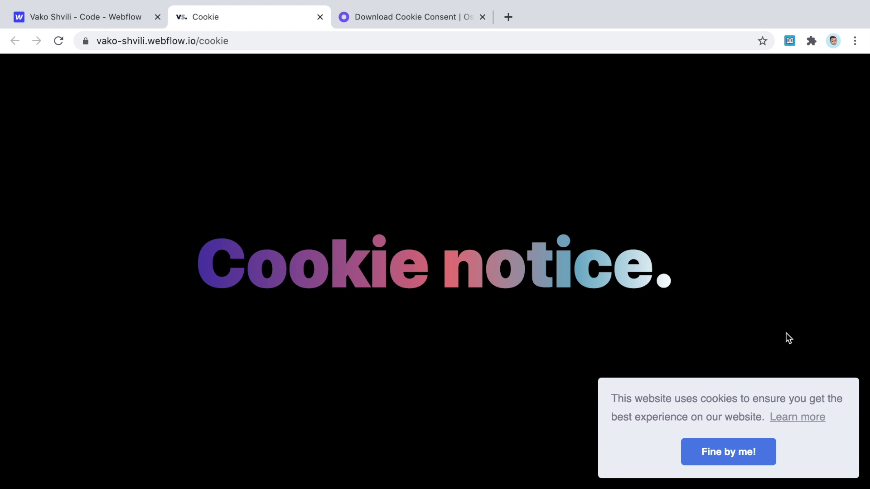
left_click(727, 453)
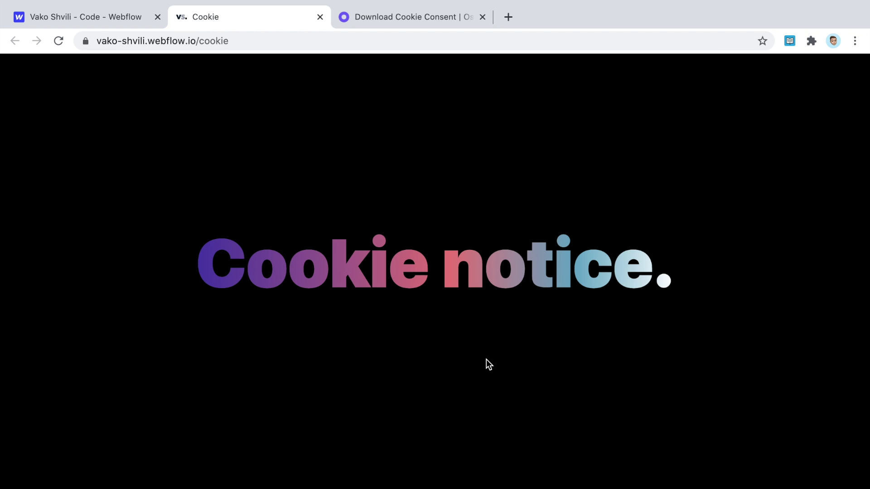
Inspect the details of the cookieconsent_status cookie among the page's cookies in use, from its content to its expiry date.
left_click(86, 42)
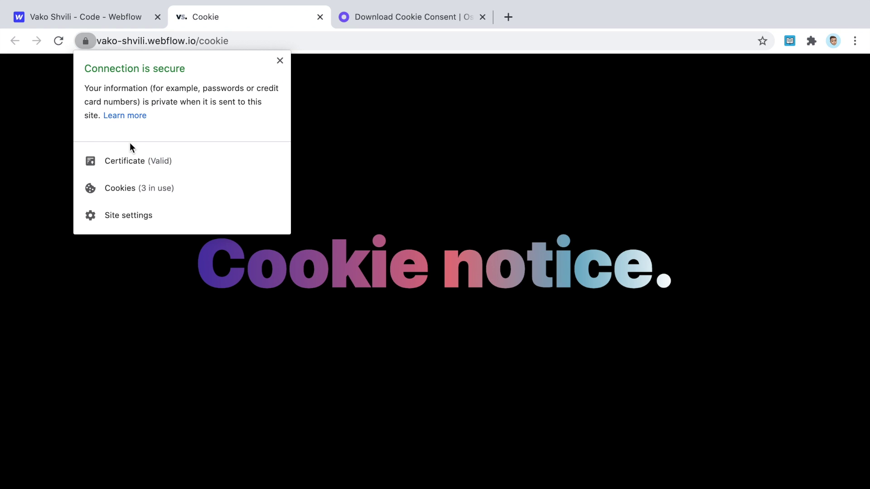
left_click(117, 187)
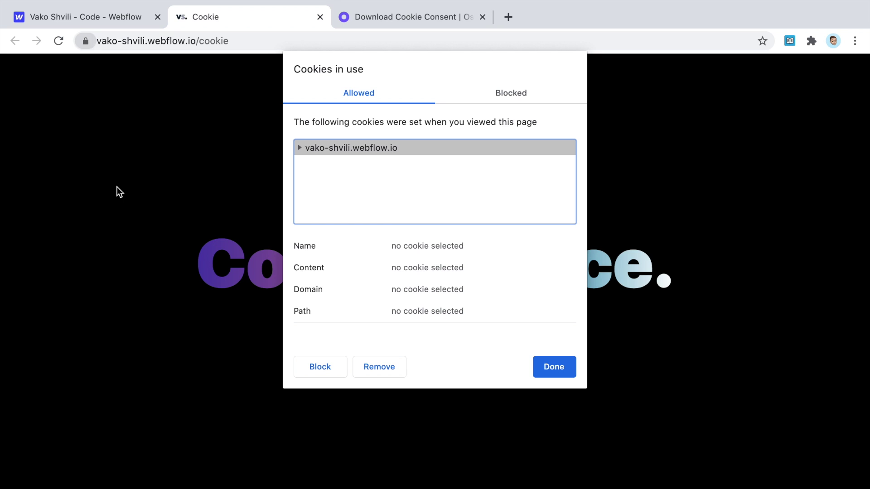
left_click(299, 148)
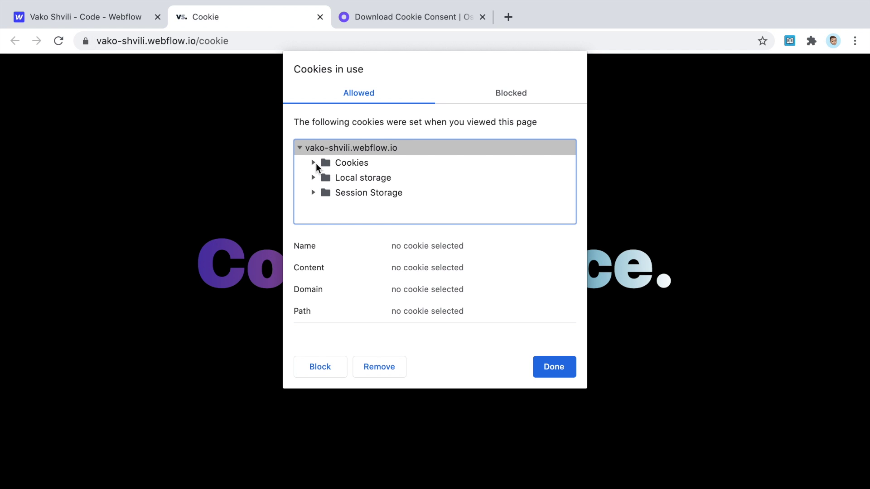
left_click(313, 162)
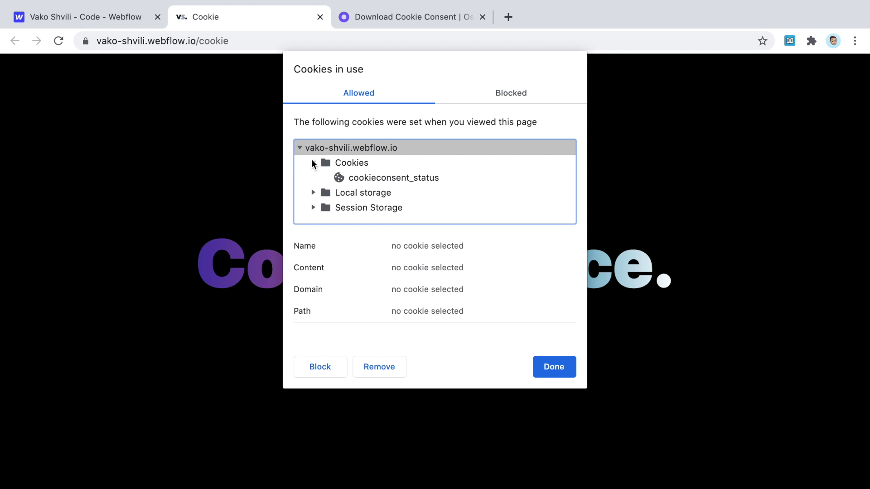
left_click(355, 178)
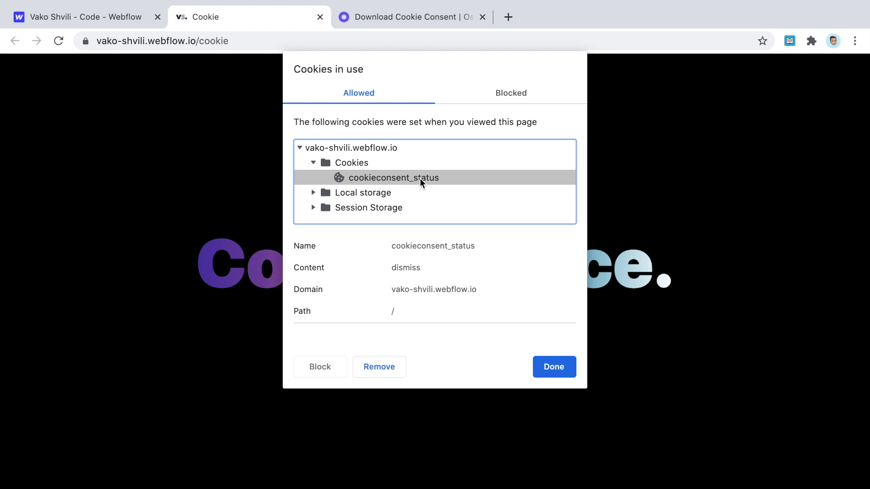
scroll(403, 268, "down", 3)
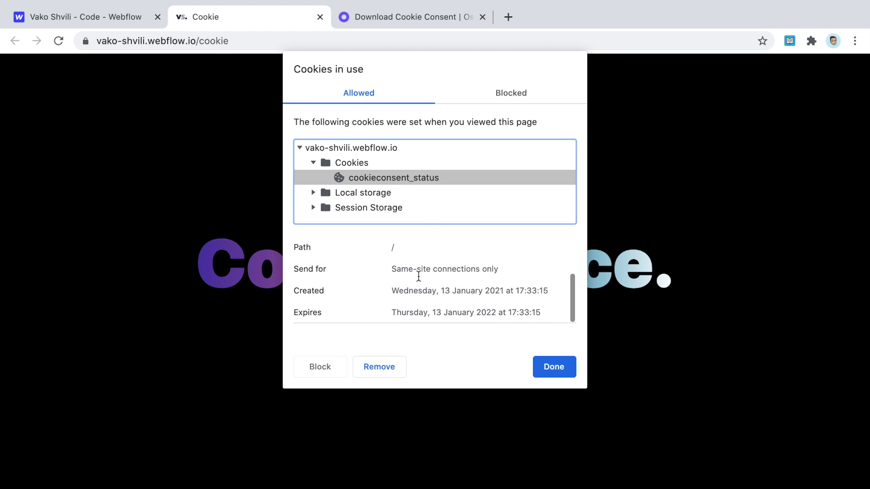
scroll(476, 294, "up", 3)
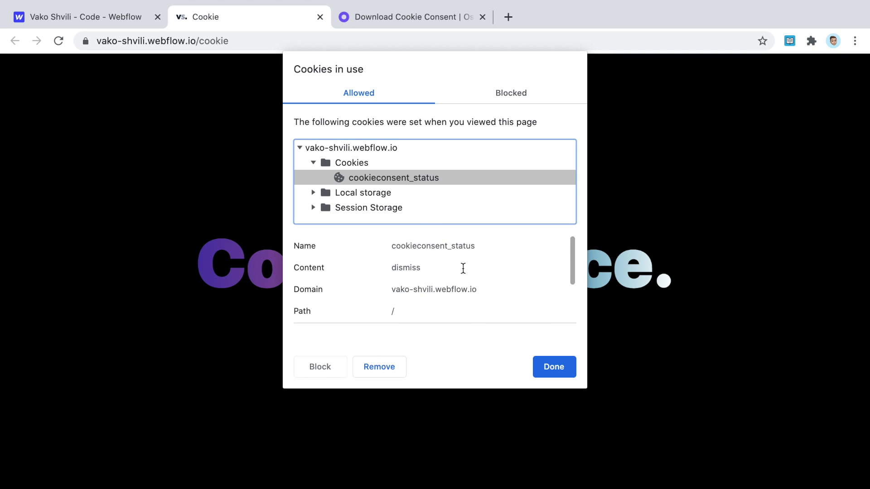
scroll(457, 272, "down", 2)
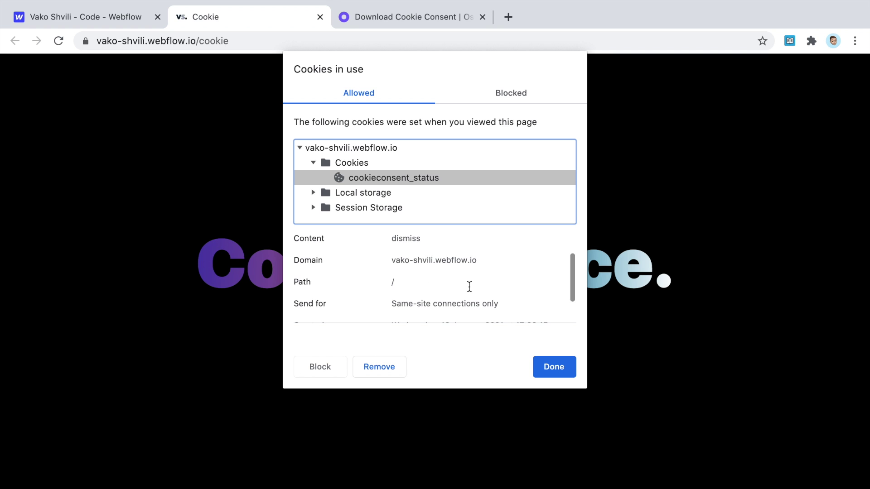
scroll(489, 263, "up", 2)
left_click(549, 368)
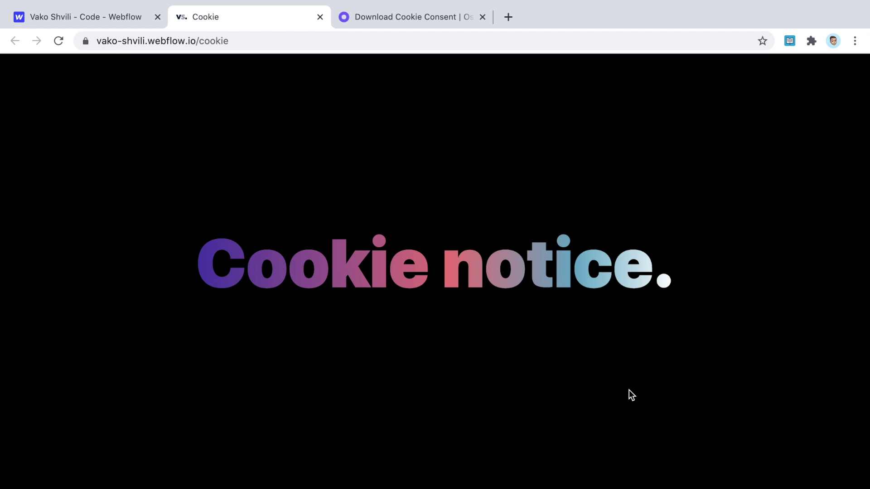
Reload the published page to check whether the notice reappears, and view the publish status in Webflow.
left_click(60, 37)
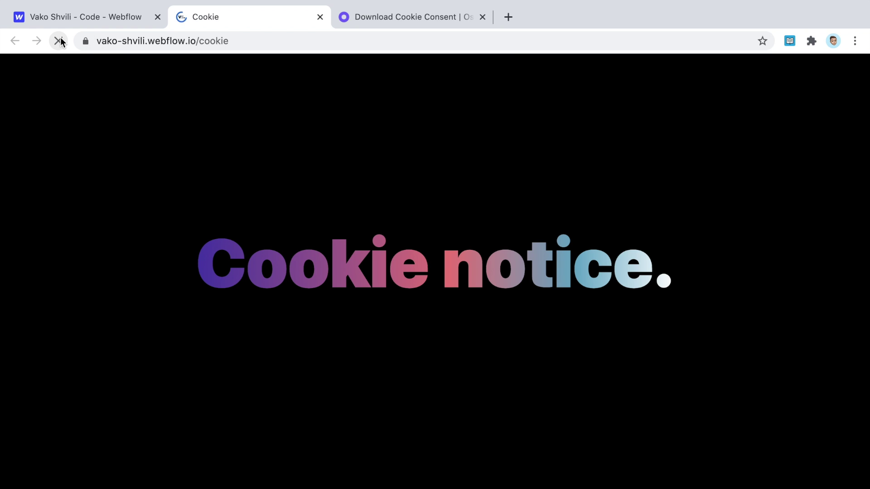
left_click(58, 41)
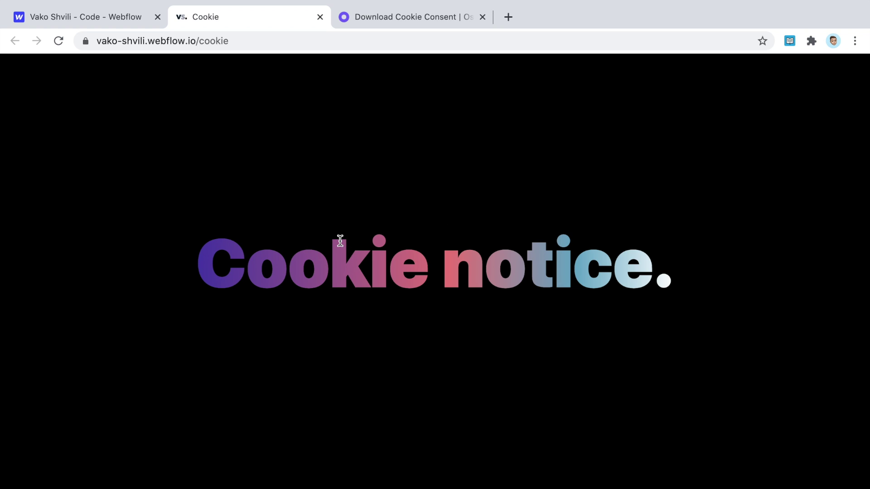
left_click(77, 14)
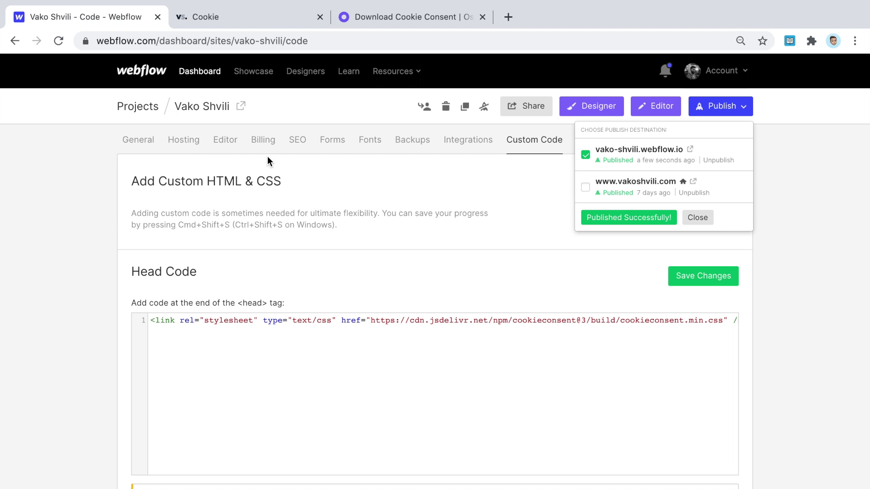
left_click(242, 23)
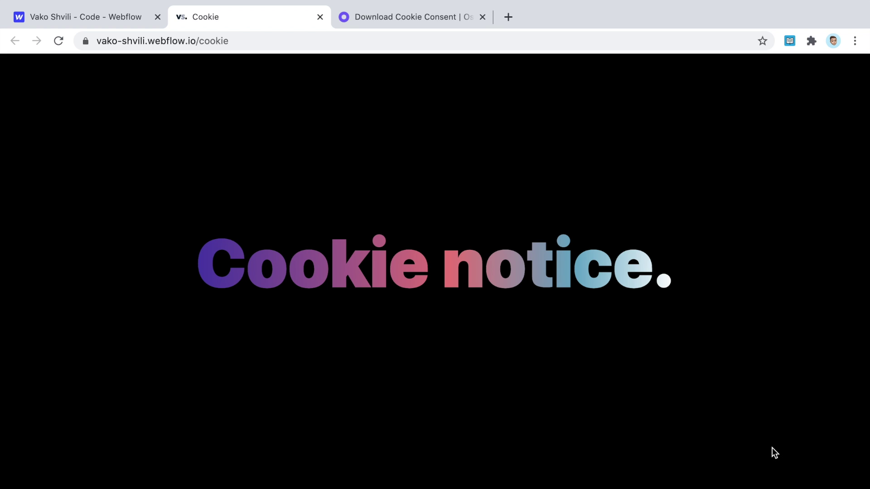
Remove the cookieconsent_status cookie from the published page's cookies in use and reload the page.
left_click(85, 41)
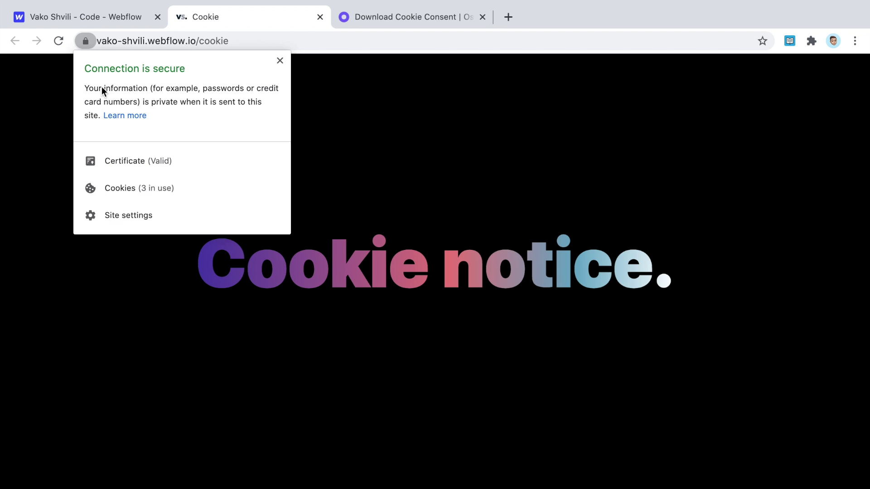
left_click(115, 189)
left_click(299, 147)
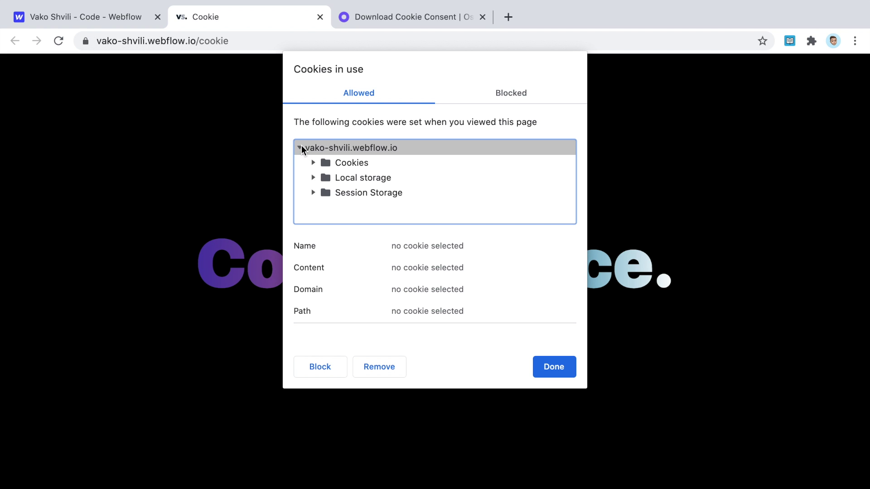
left_click(313, 162)
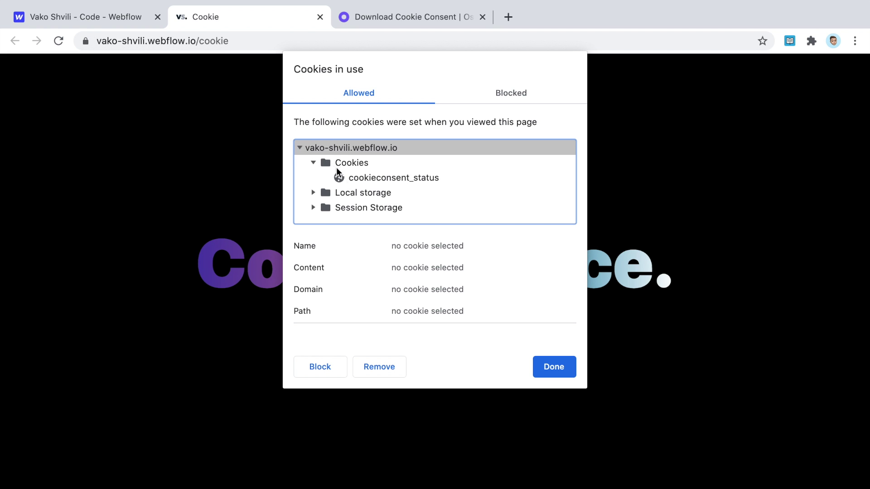
left_click(365, 178)
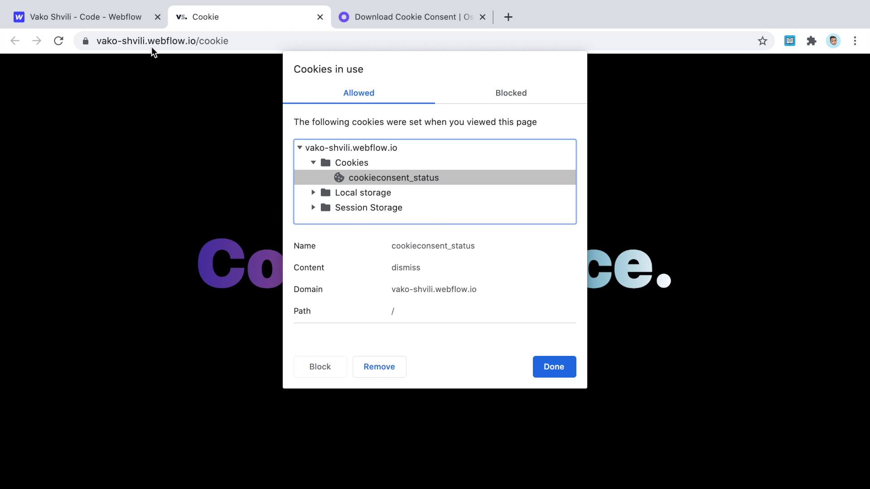
left_click(380, 368)
left_click(572, 369)
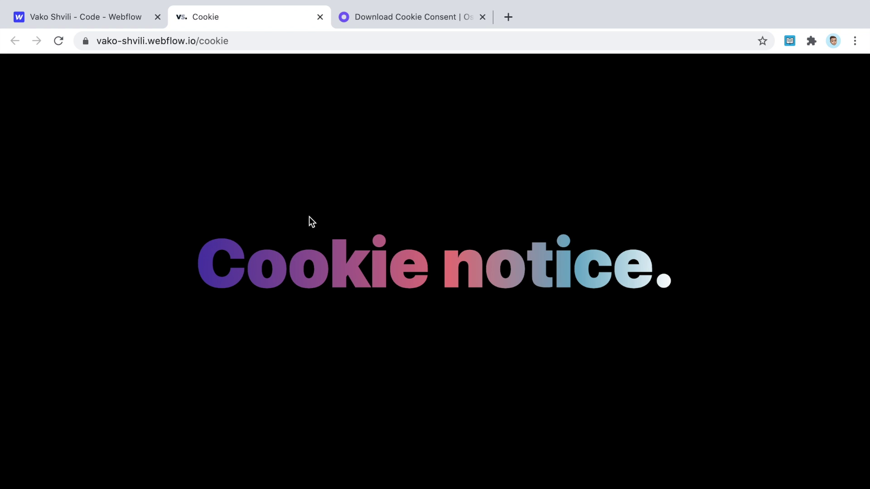
left_click(59, 42)
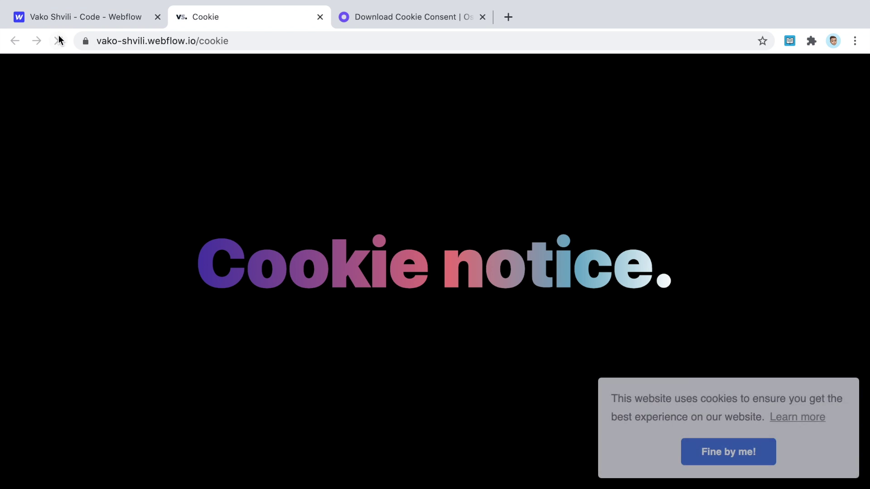